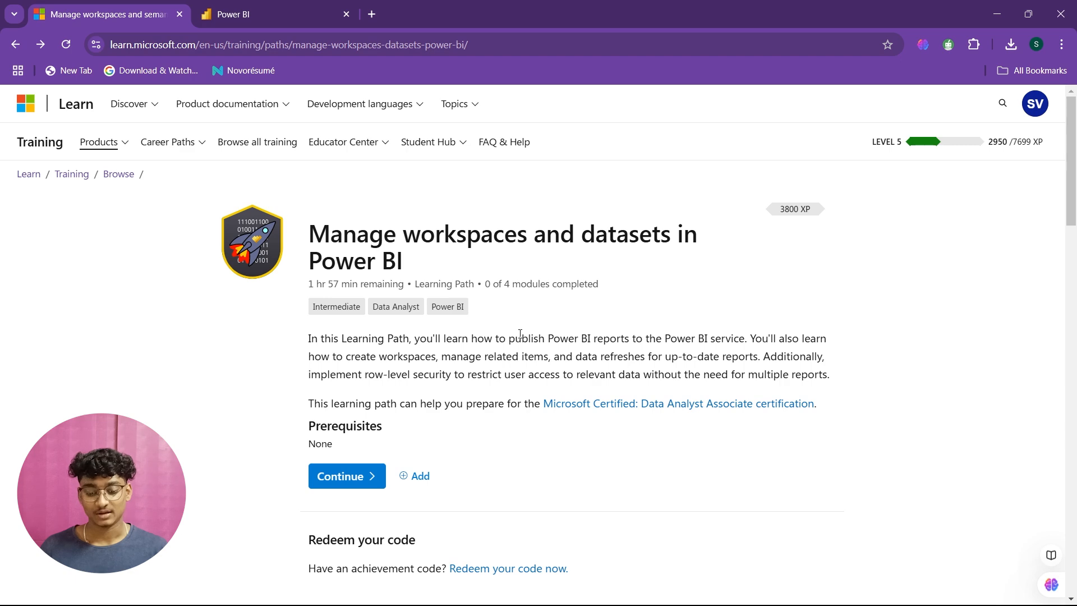
Review the units of the "Create and manage workspaces in Power BI" module in the learning path
scroll(416, 265, down, 1)
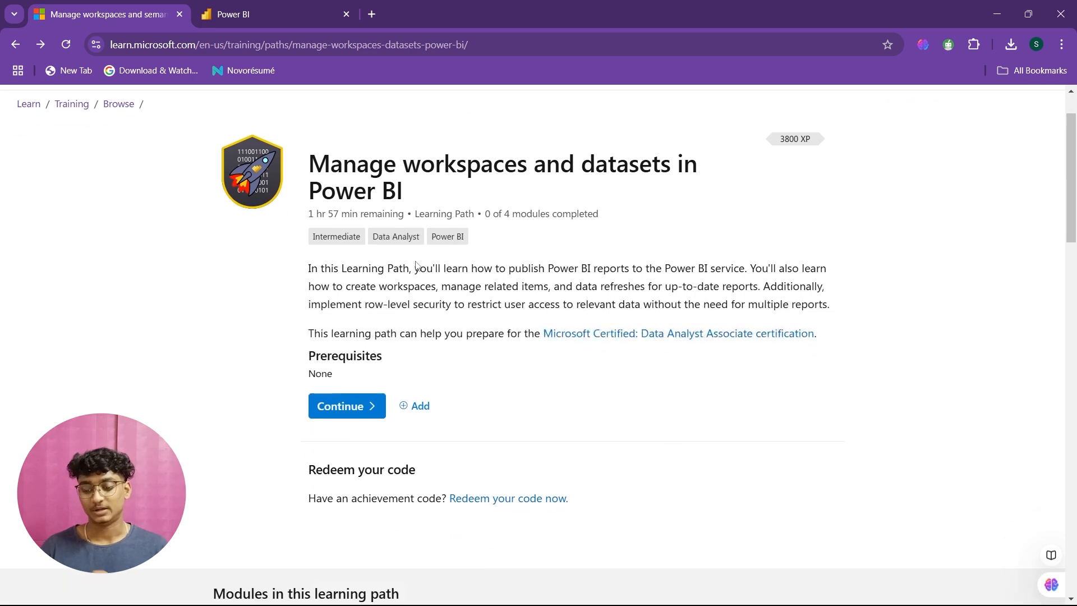
scroll(416, 261, down, 6)
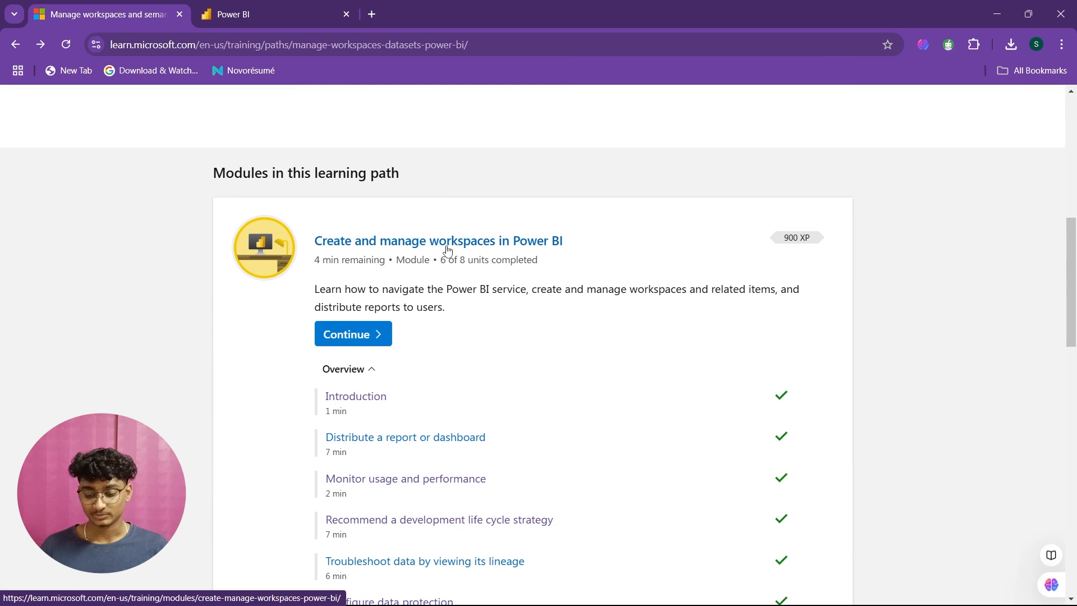
scroll(459, 294, down, 2)
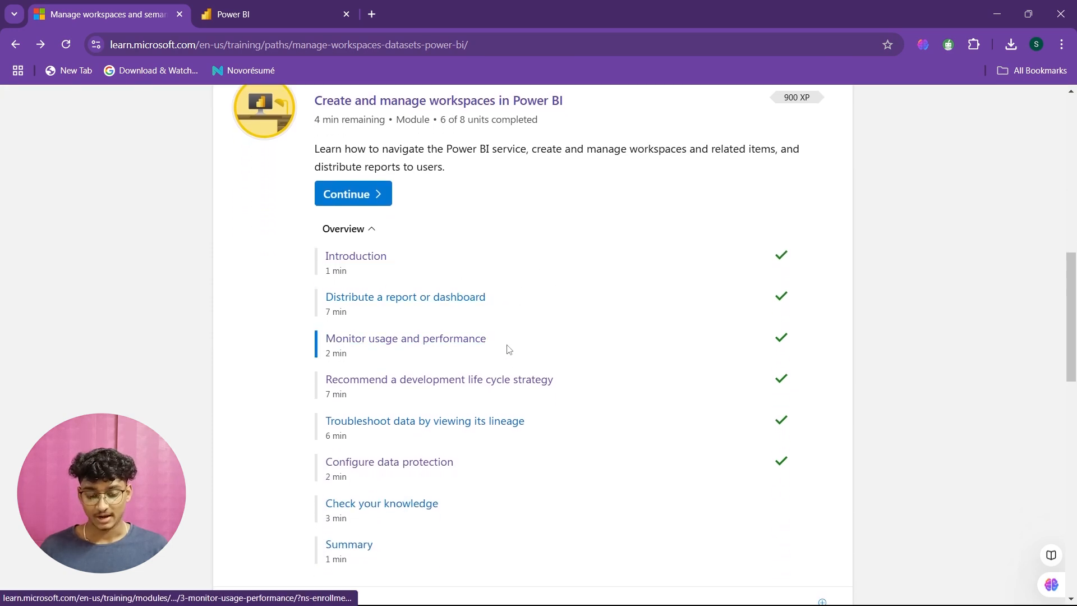
scroll(526, 305, down, 1)
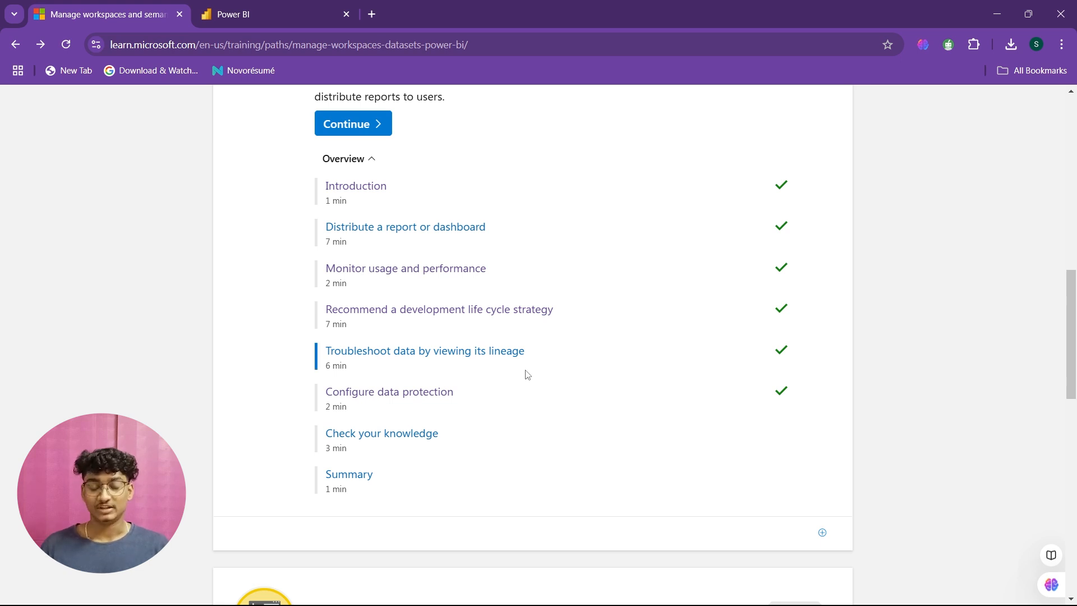
Switch to the Notion notes, open "Recommend a development life cycle strategy" and read its "Deployment pipeline (Premium)" section
key(alt+Tab)
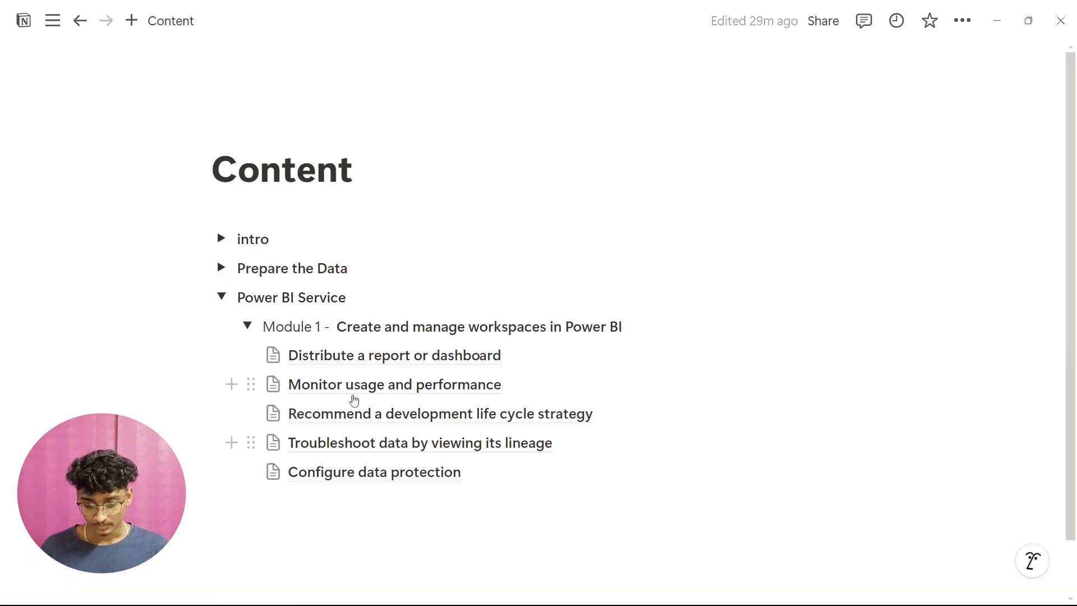
click(377, 416)
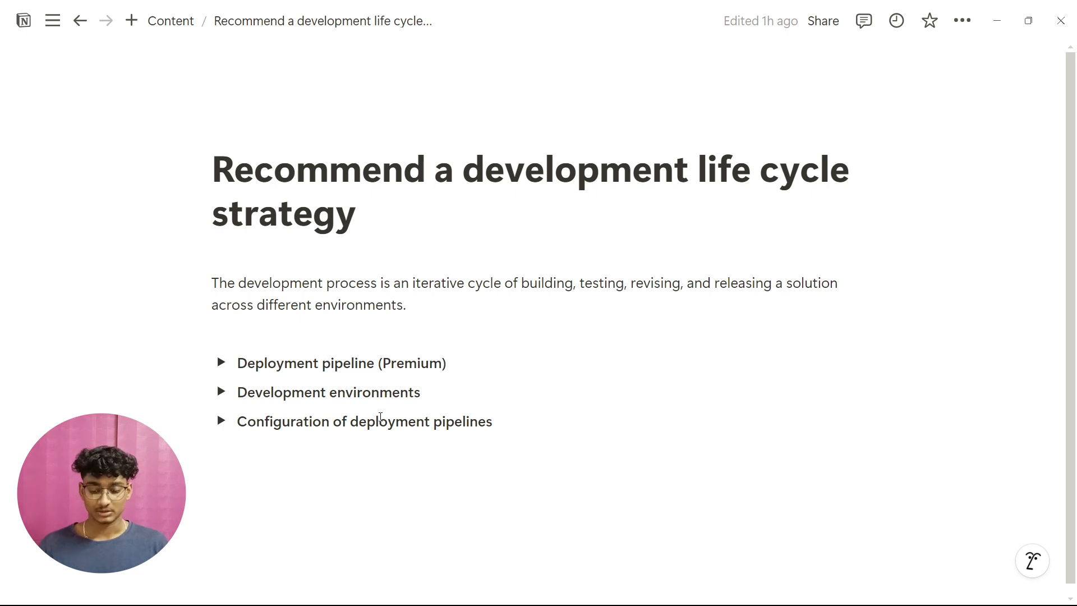
scroll(414, 329, down, 1)
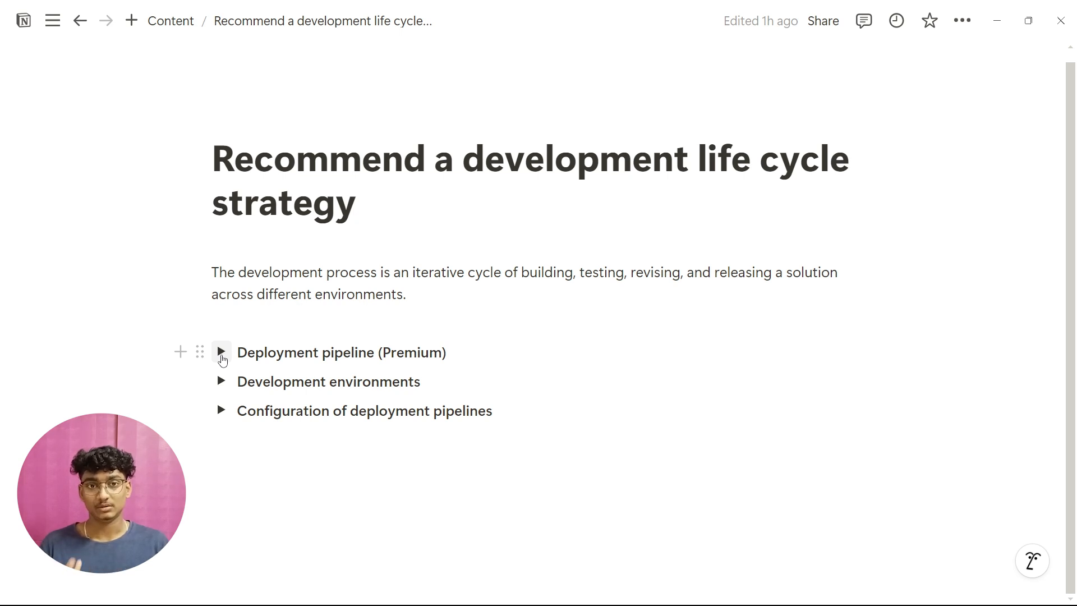
click(221, 352)
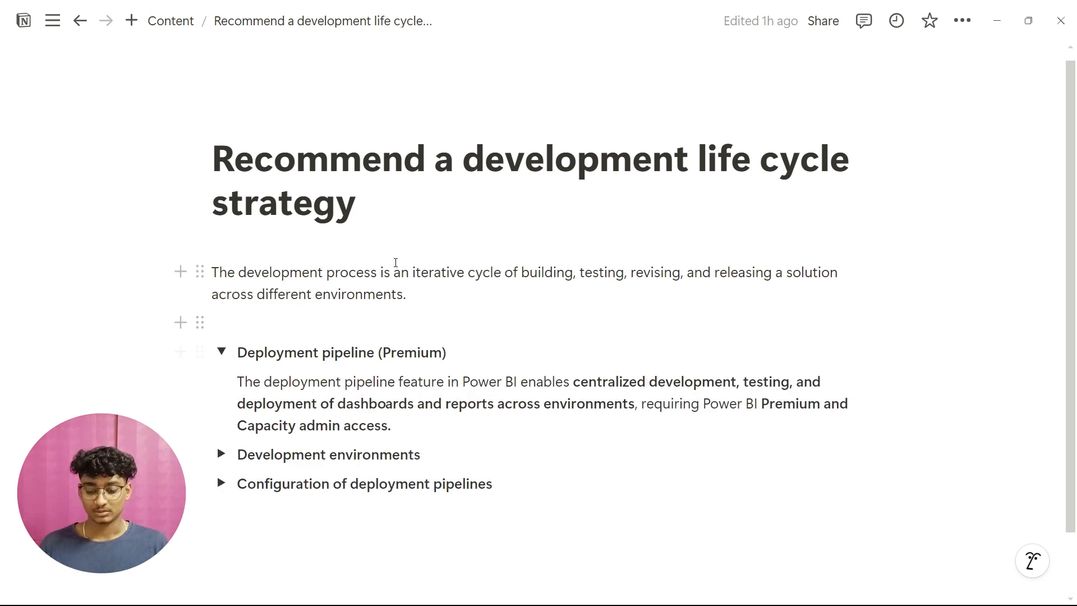
scroll(378, 269, down, 2)
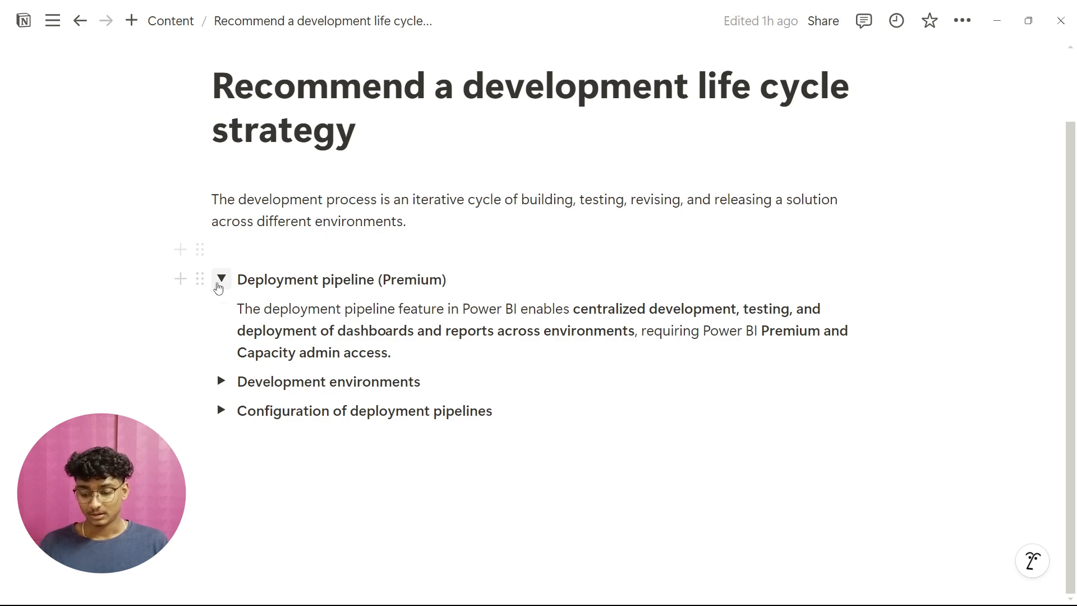
Collapse the deployment pipeline notes and review the "Development environments" and "Configuration of deployment pipelines" sections
click(221, 279)
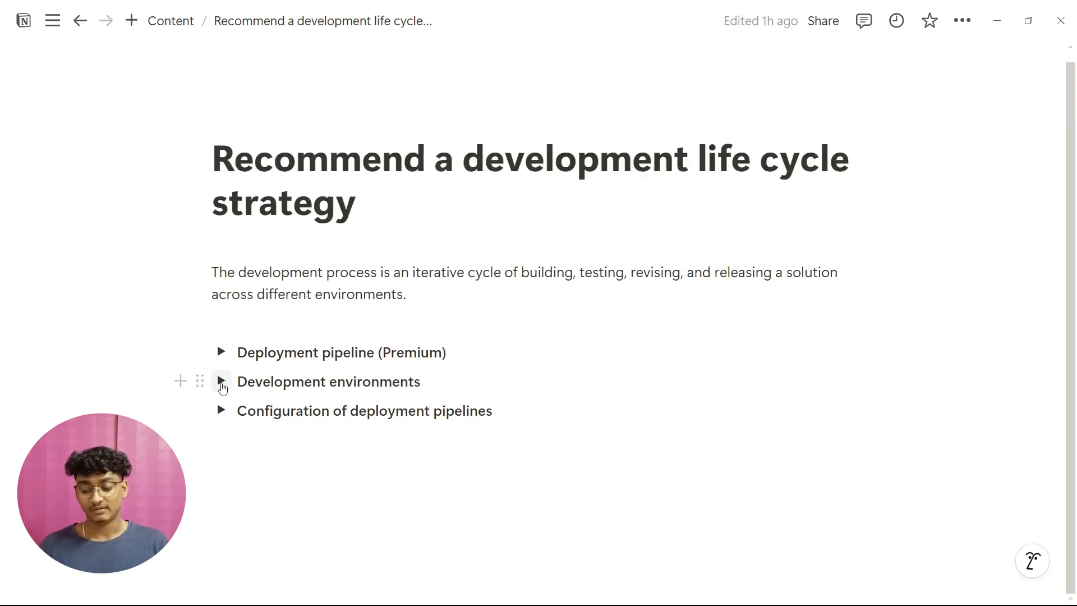
click(221, 382)
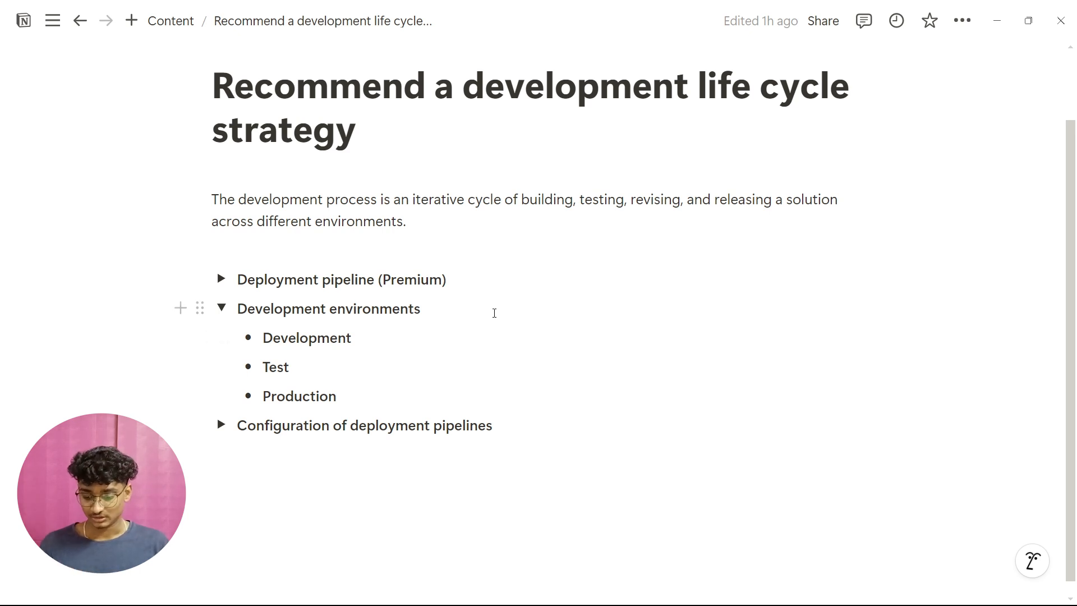
click(223, 308)
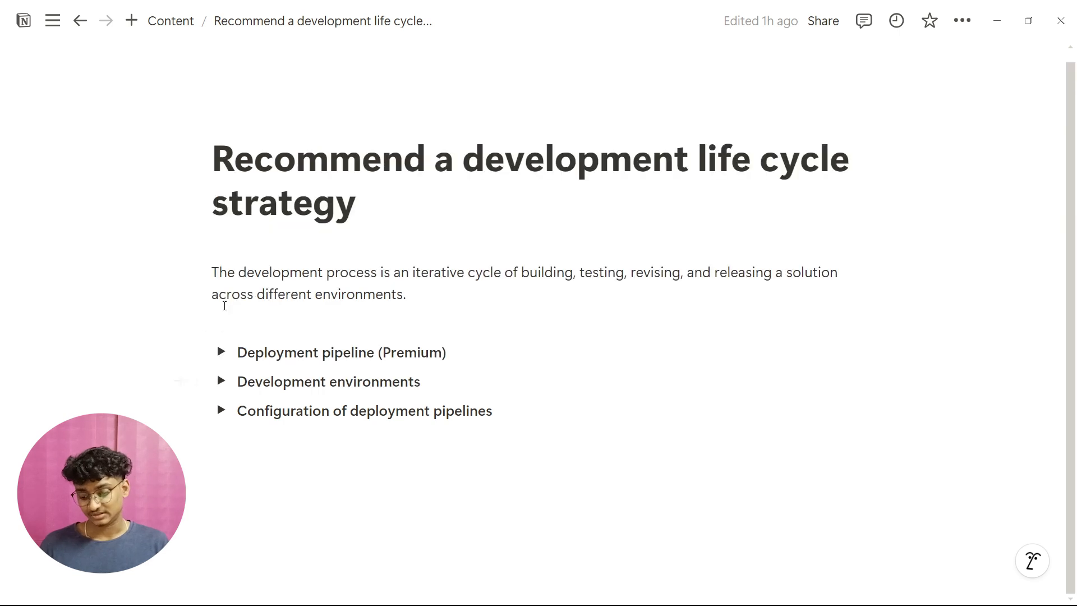
click(220, 411)
scroll(392, 342, down, 2)
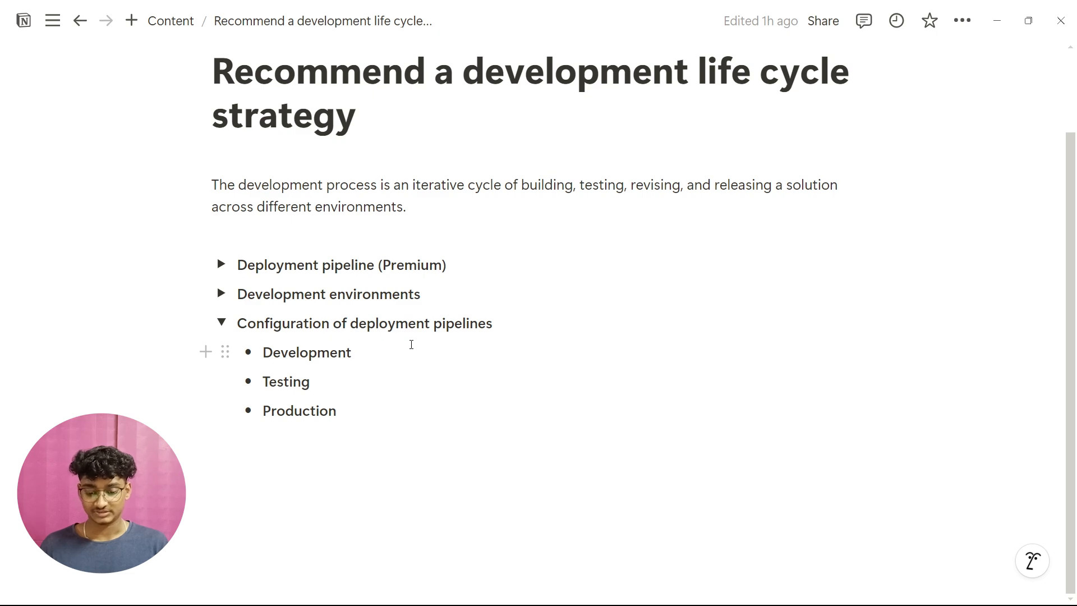
Switch to Power BI in the browser and open the Management workspace
key(alt+Tab)
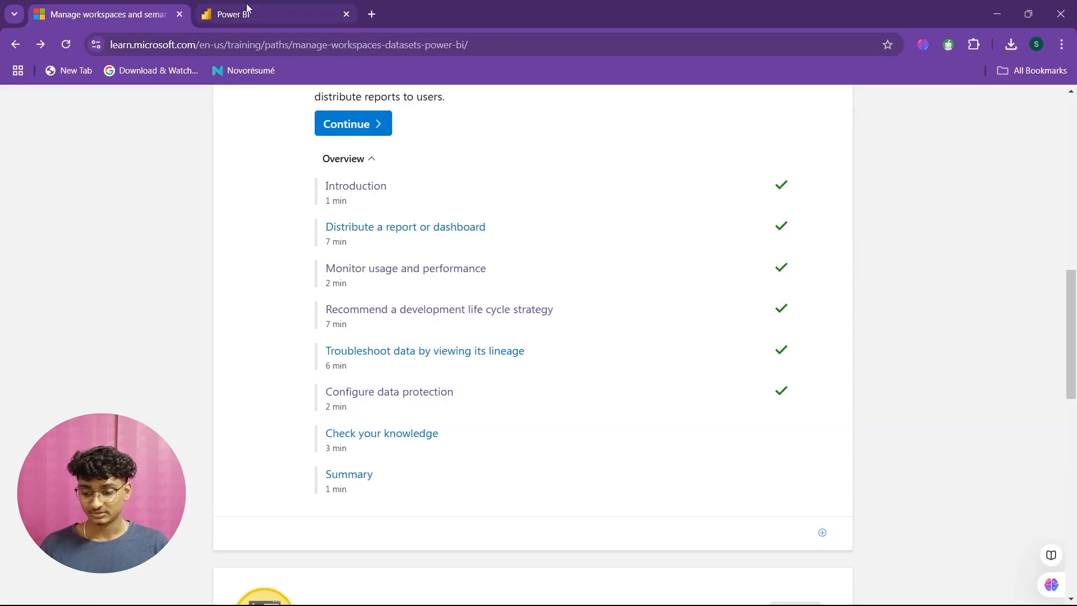
click(237, 16)
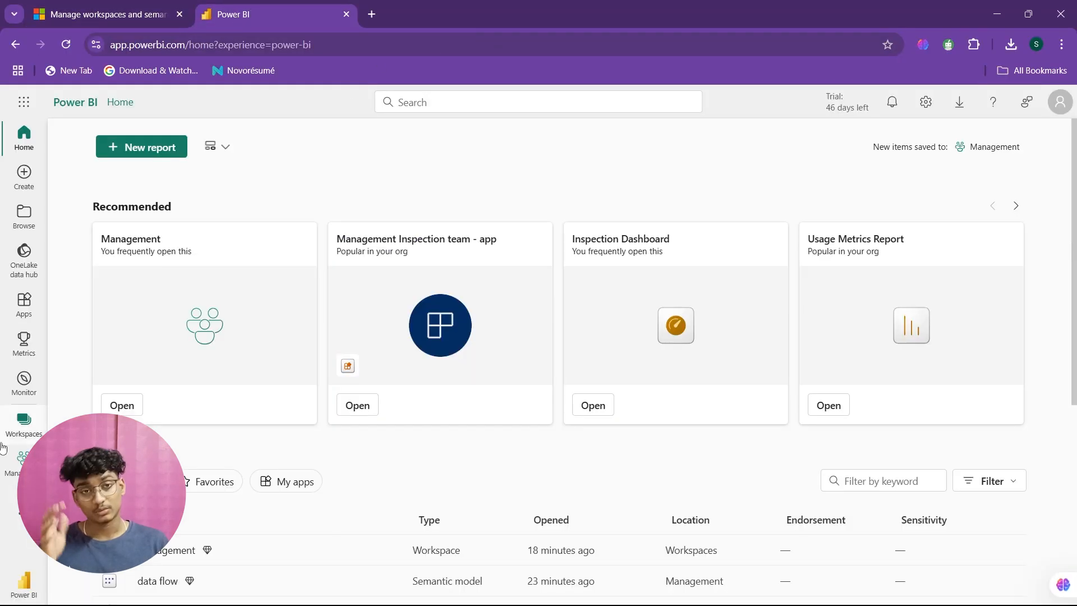
click(23, 431)
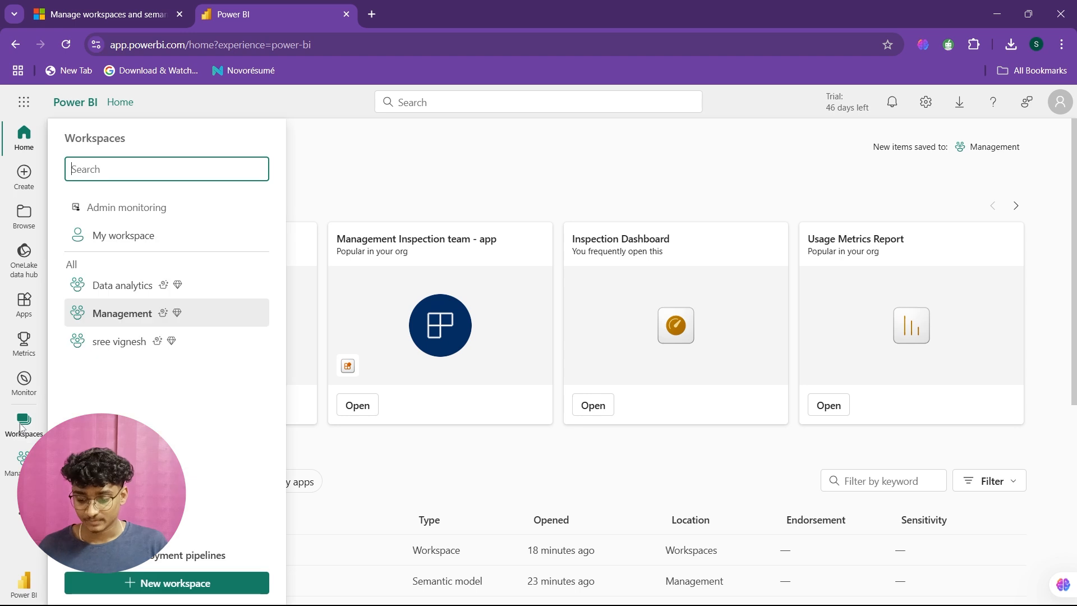
click(140, 315)
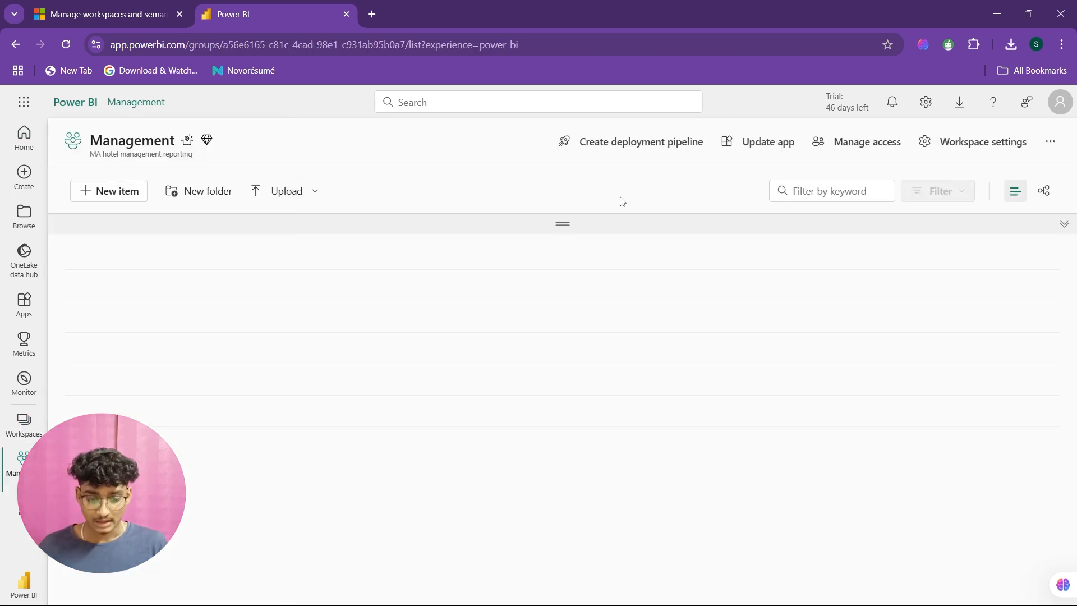
Create a deployment pipeline from the Management workspace, named with a person's first name, with the default Development, Test and Production stages
click(593, 147)
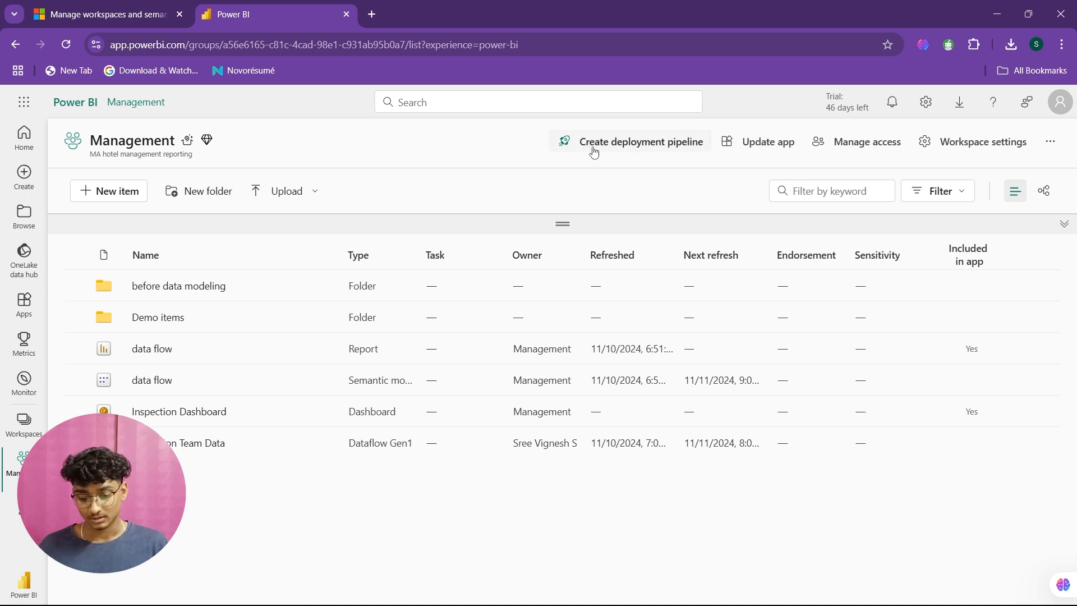
click(457, 301)
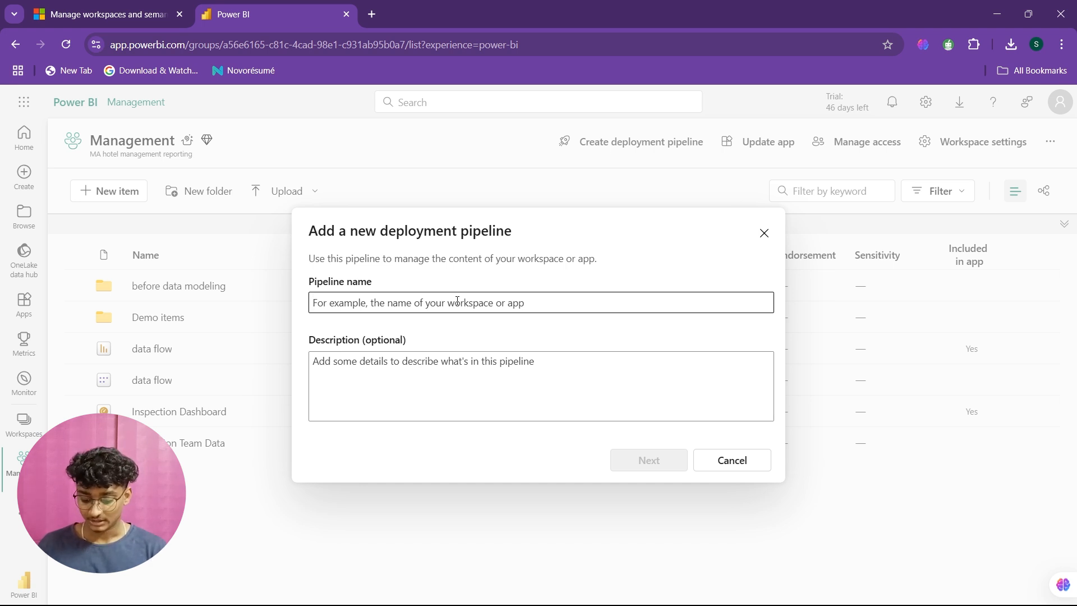
text(sree)
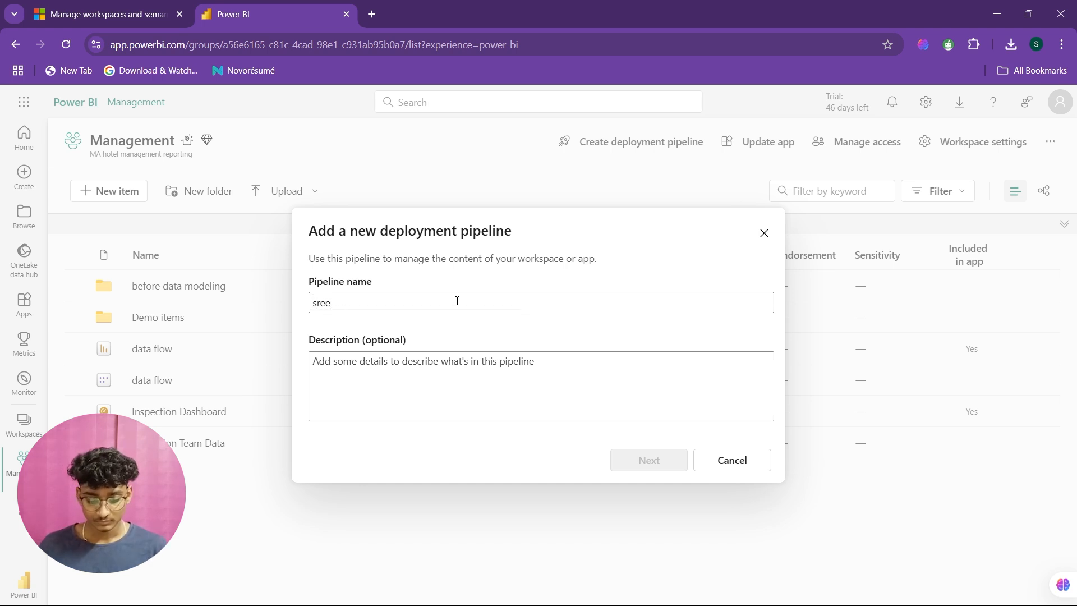
click(666, 465)
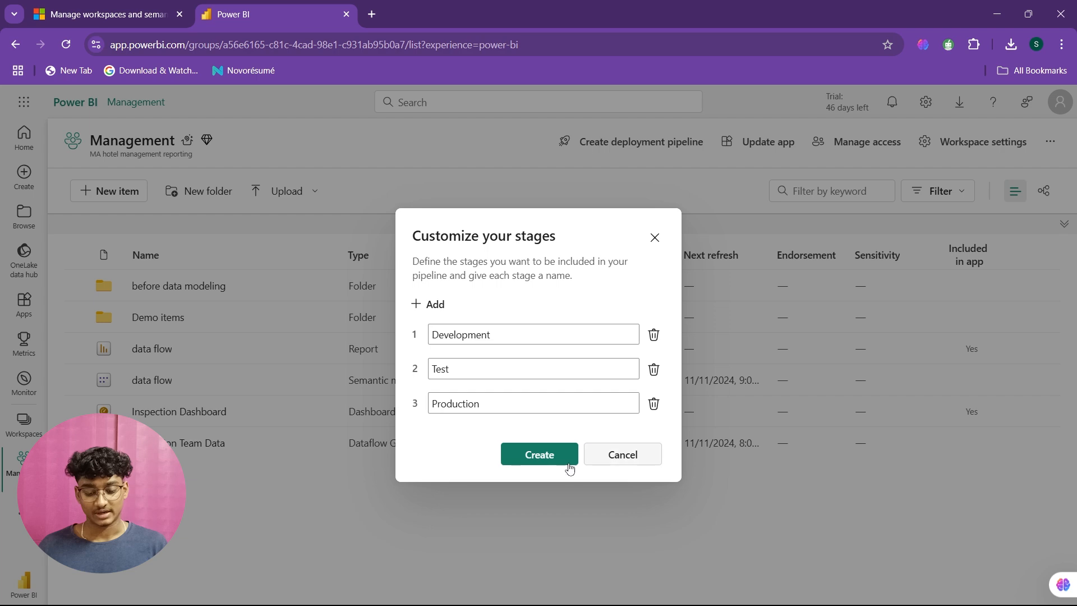
click(545, 456)
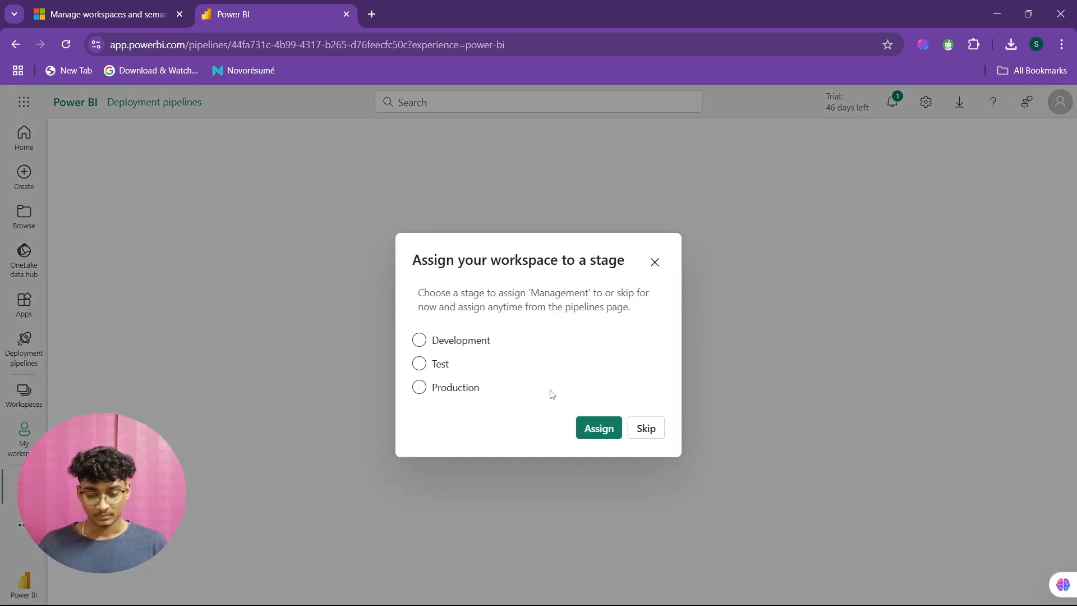
Skip the initial stage assignment and assign the Management workspace to the Development stage, continuing despite its unsupported items
click(476, 348)
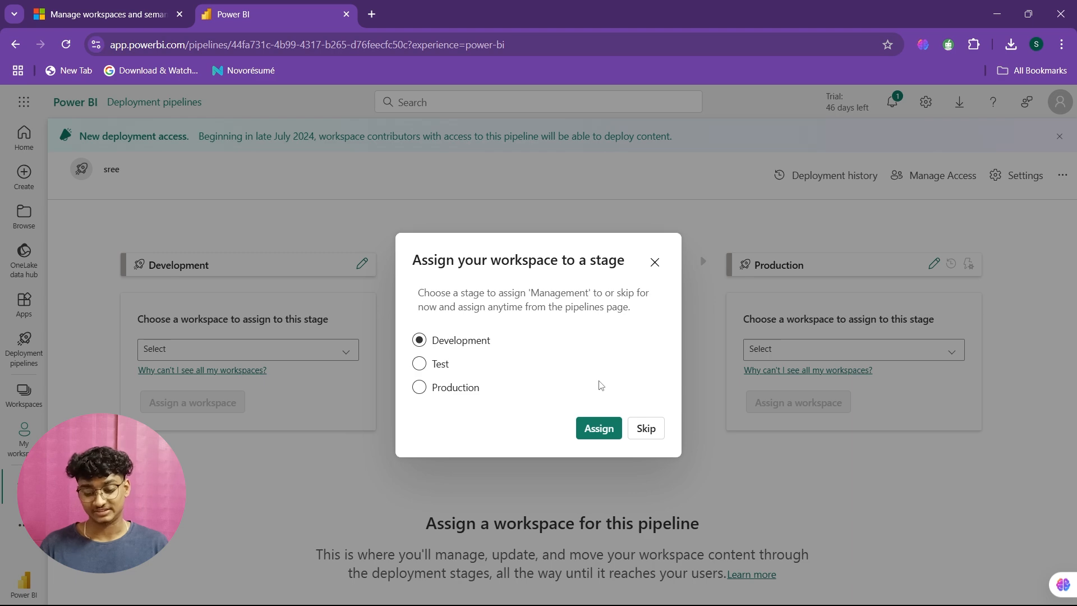
click(646, 429)
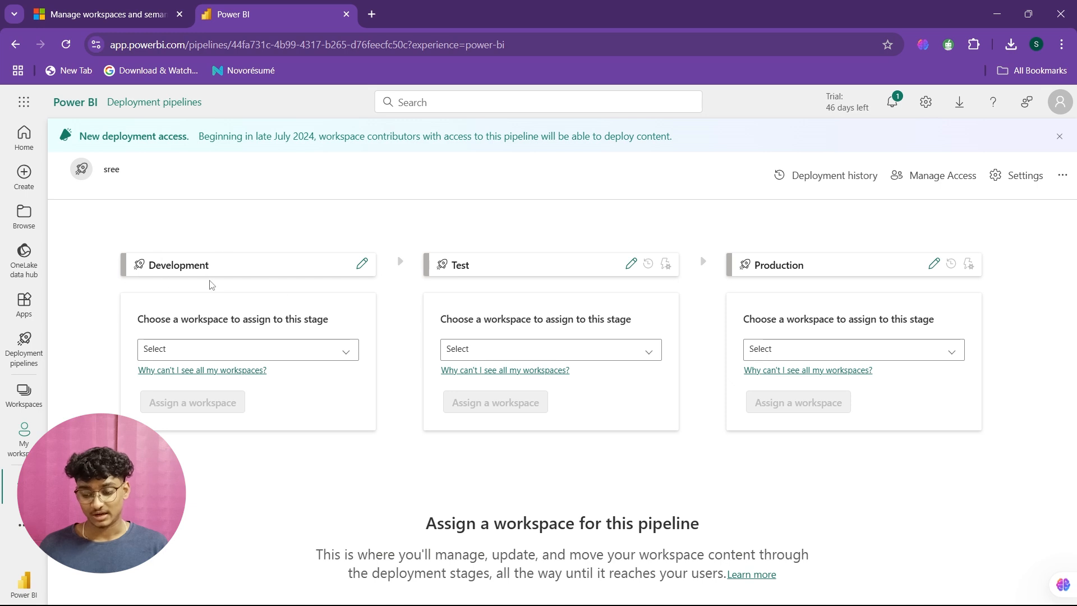
click(255, 352)
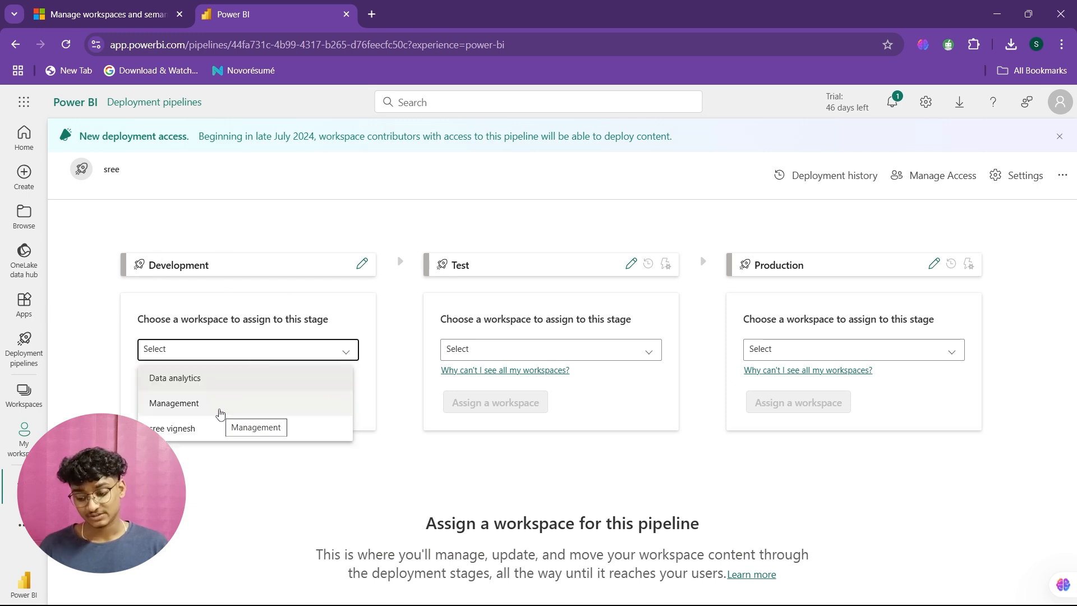
click(219, 414)
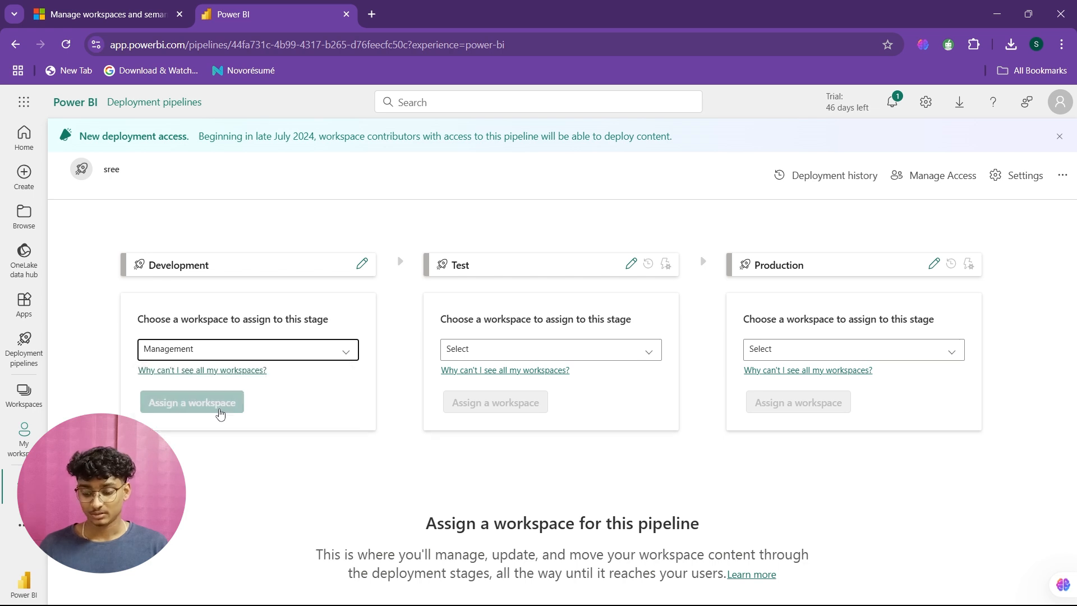
click(186, 404)
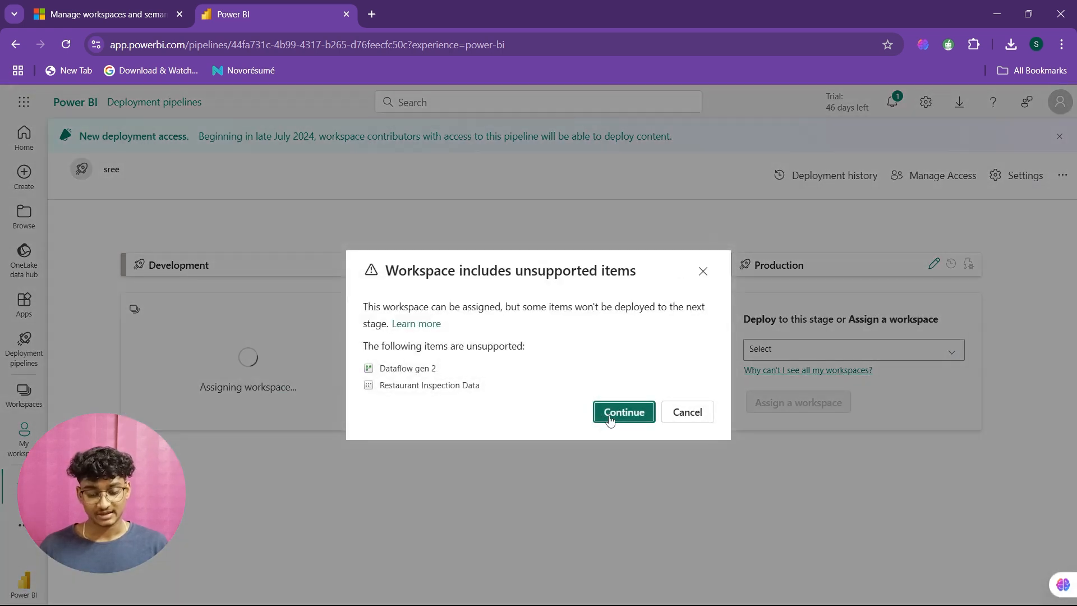
click(610, 418)
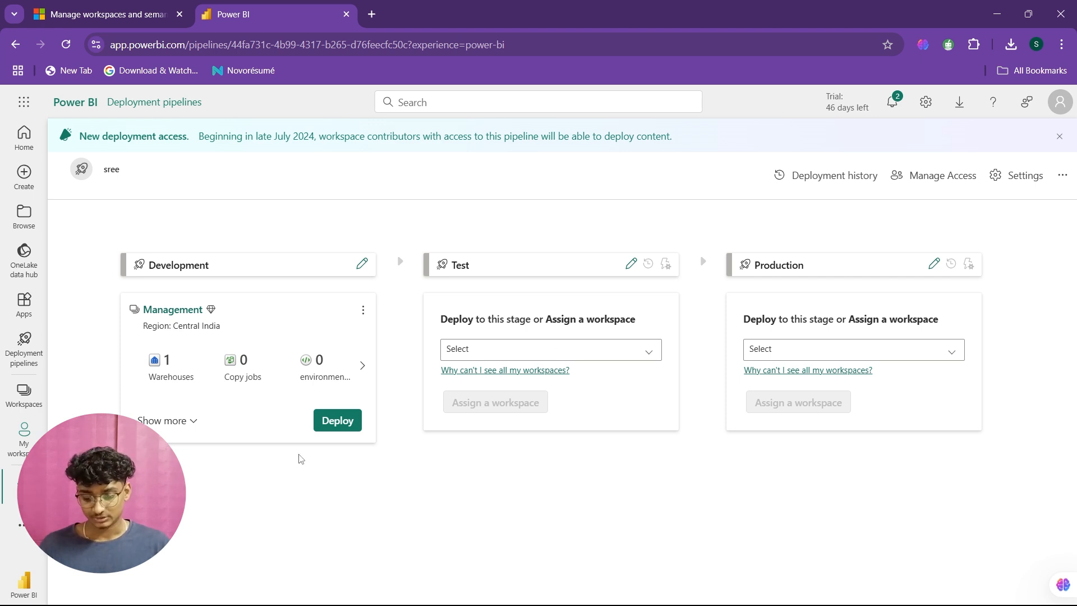
Browse the item types and their counts in the Development stage's Management workspace
click(359, 367)
click(360, 367)
click(360, 367)
click(360, 367)
click(359, 367)
click(360, 367)
click(360, 367)
click(360, 368)
click(360, 368)
click(359, 367)
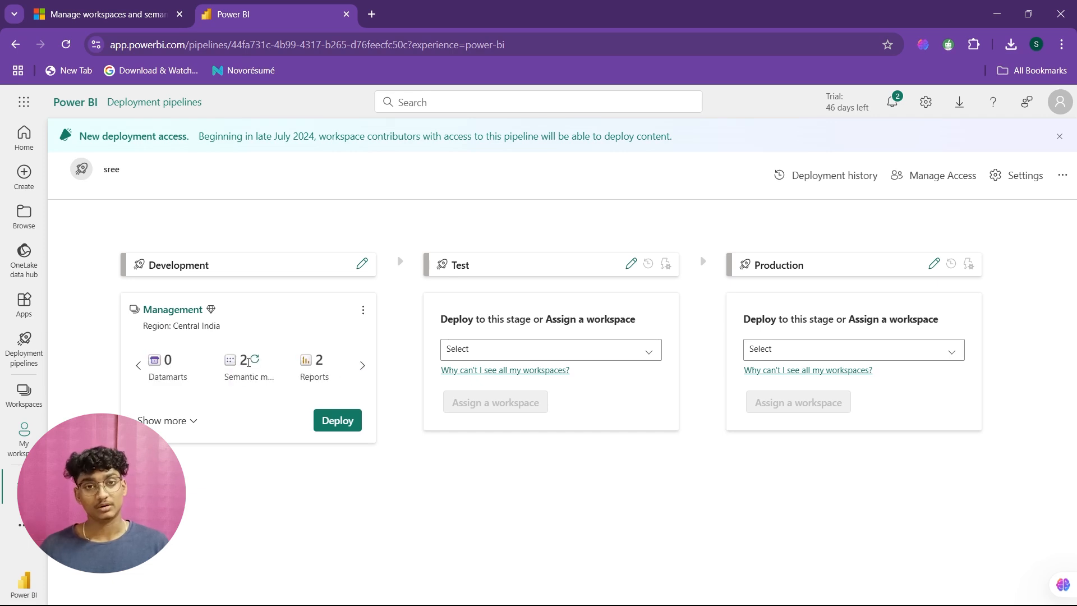
Expand the Development stage's item list, look through the individual items, and collapse it again
click(173, 422)
scroll(280, 452, down, 3)
scroll(296, 485, up, 3)
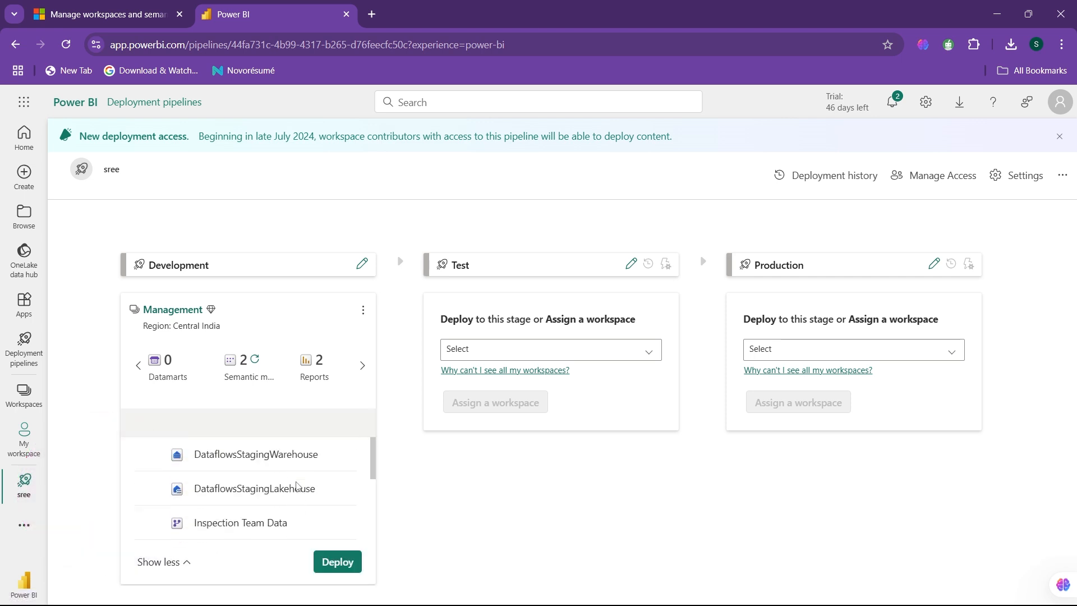
scroll(303, 477, down, 3)
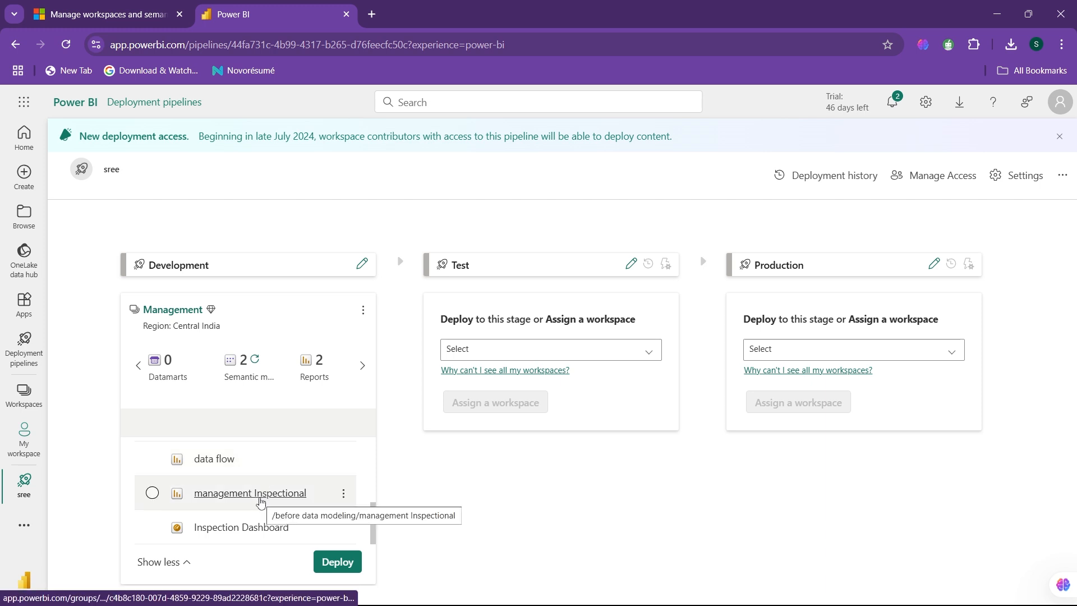
scroll(227, 457, up, 1)
click(163, 562)
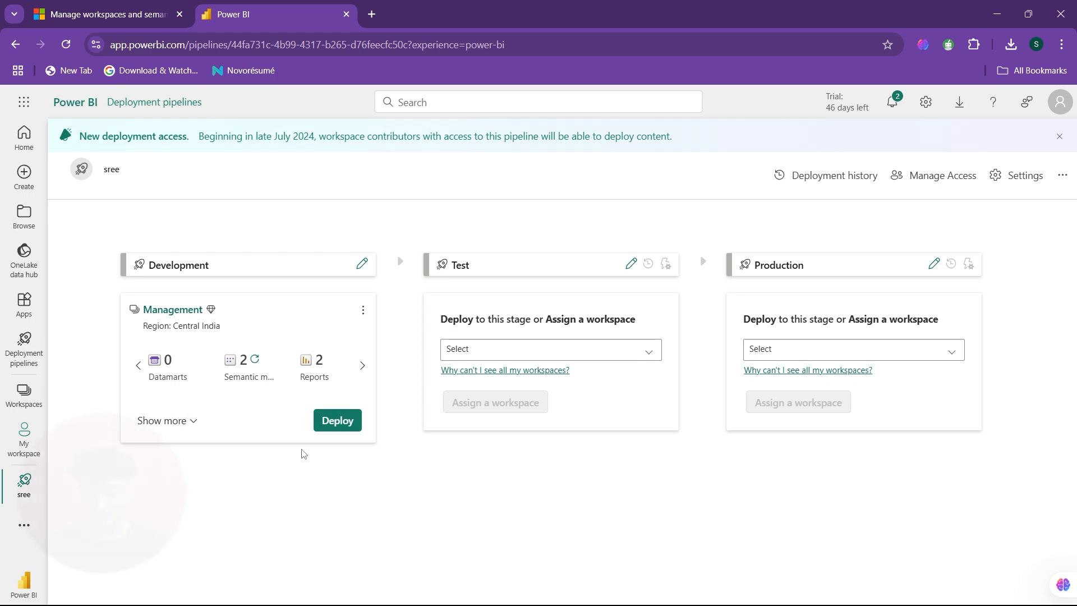
Deploy the Development stage's content to the Test stage, continuing past the unsupported items and keeping deployment going if items fail
click(334, 422)
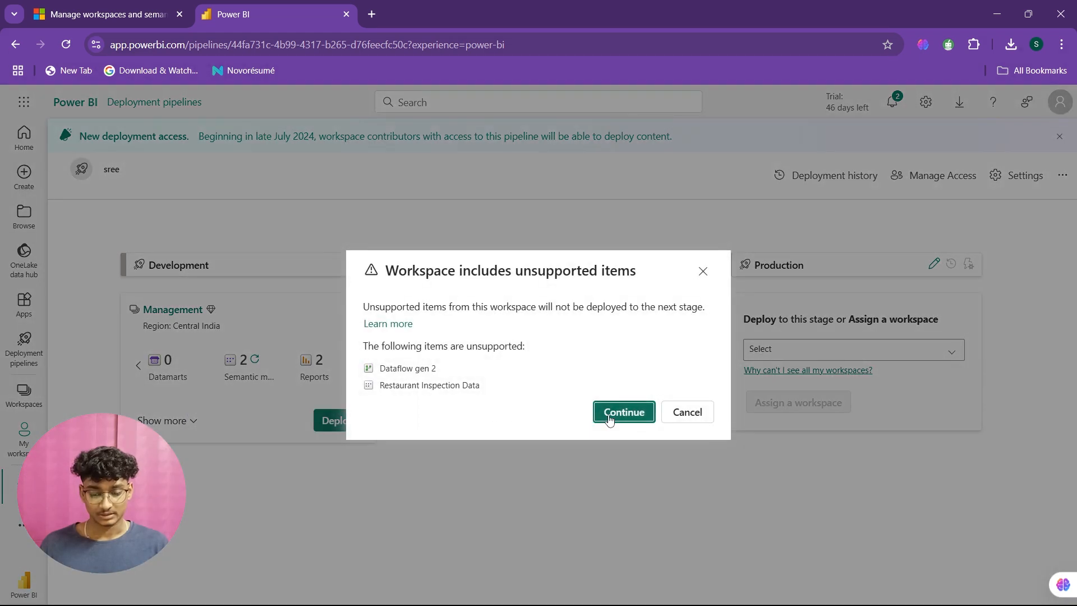
click(609, 417)
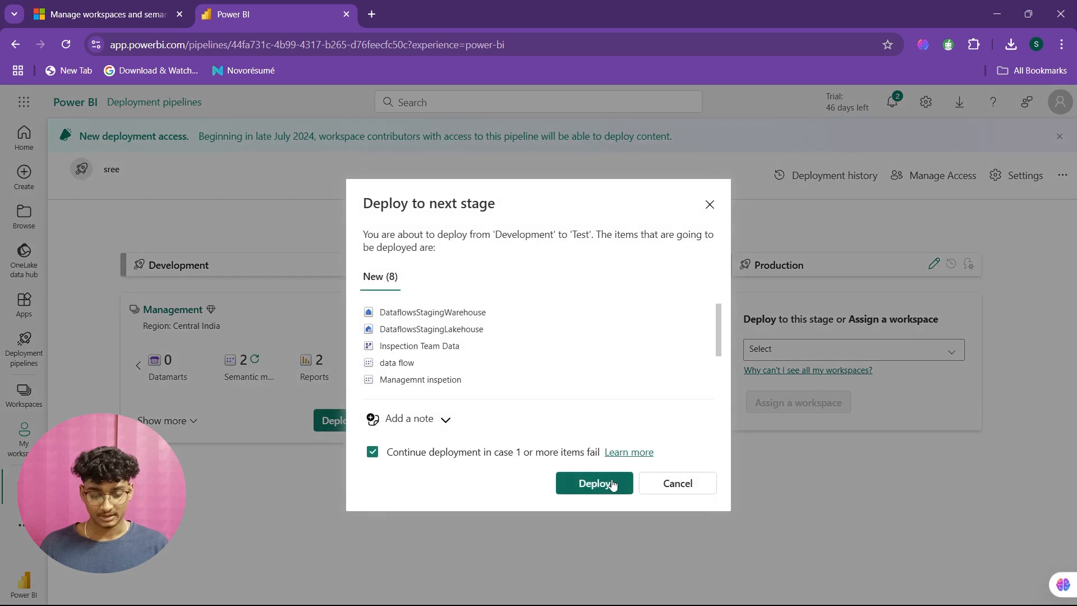
click(613, 485)
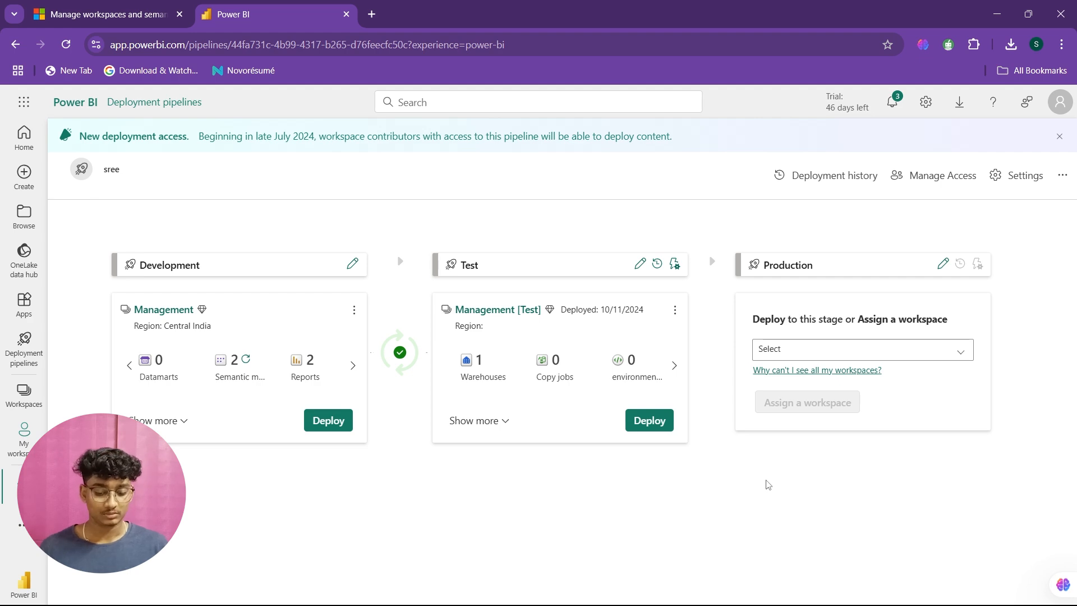
View the Test stage's deployment rules, including those of the data flow semantic model, and close them without changes
click(676, 266)
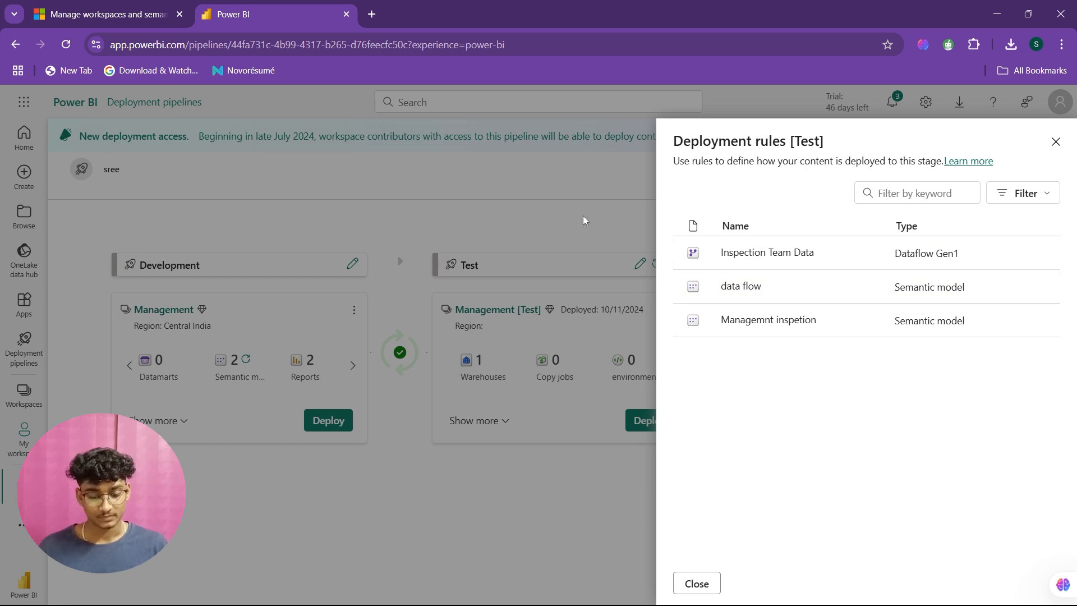
click(644, 245)
click(675, 264)
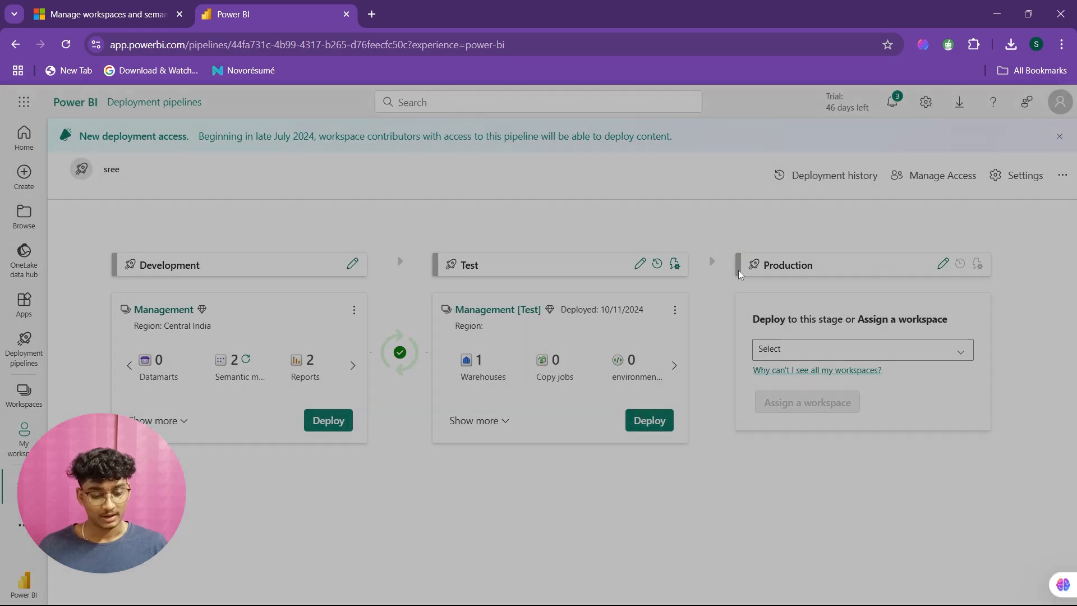
click(736, 287)
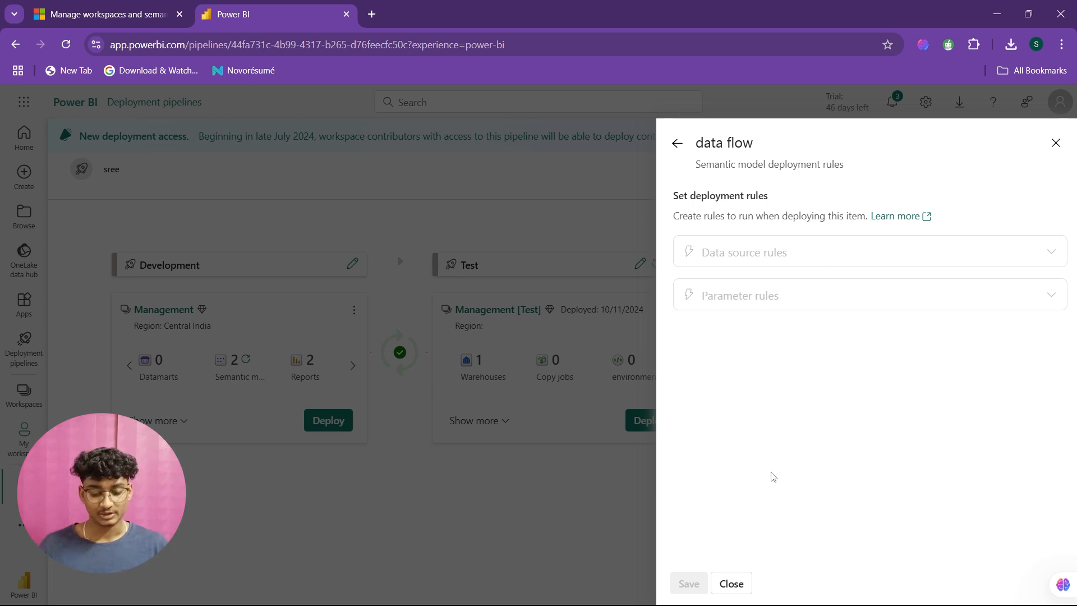
click(741, 590)
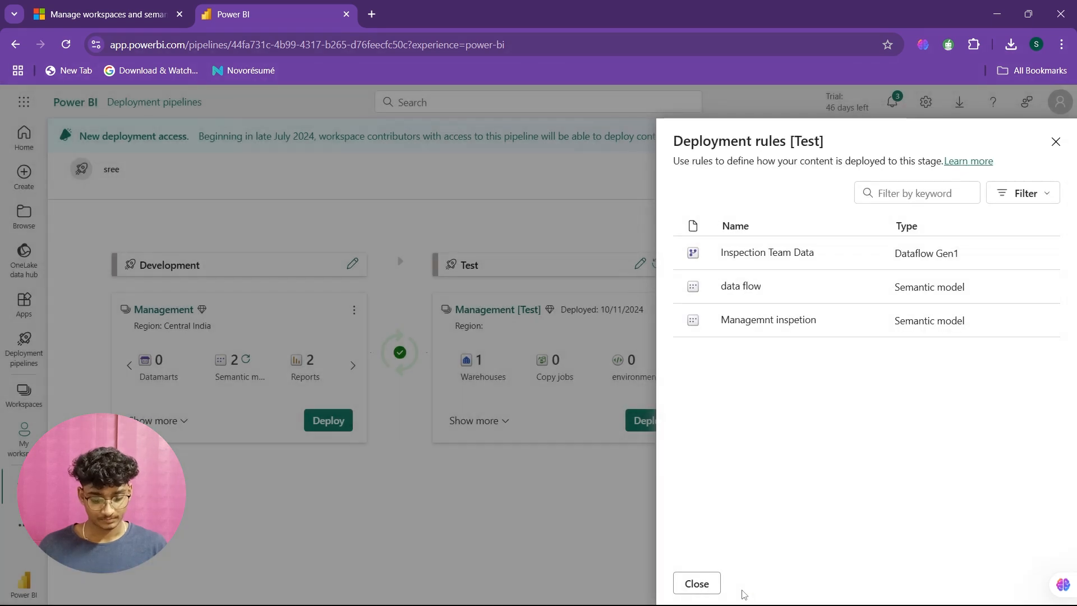
click(694, 582)
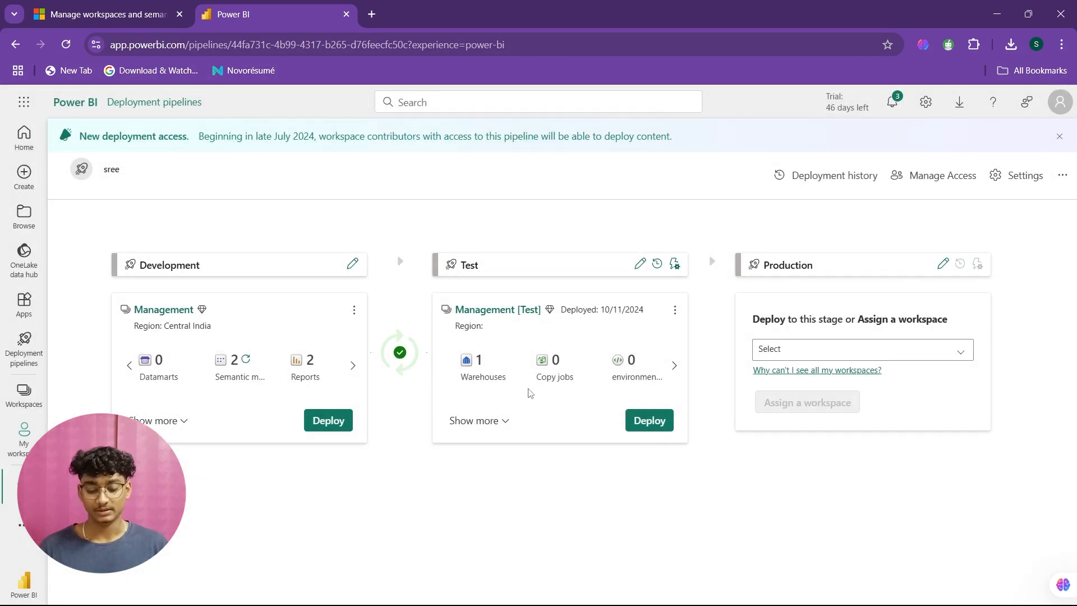
Deploy the Test stage's content to the Production stage, keeping deployment going if one or more items fail
click(640, 430)
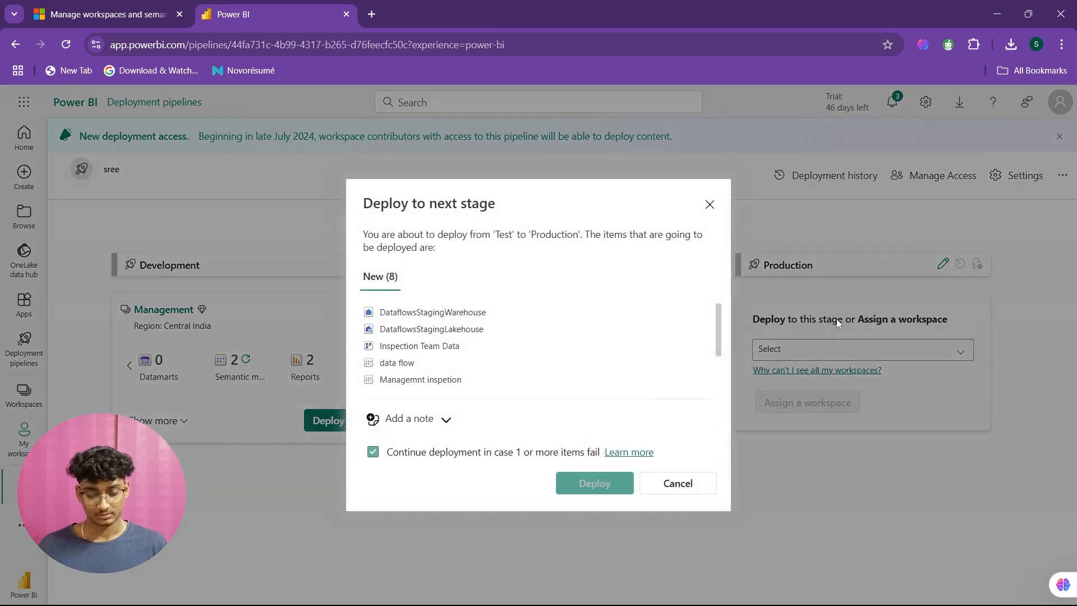
click(594, 483)
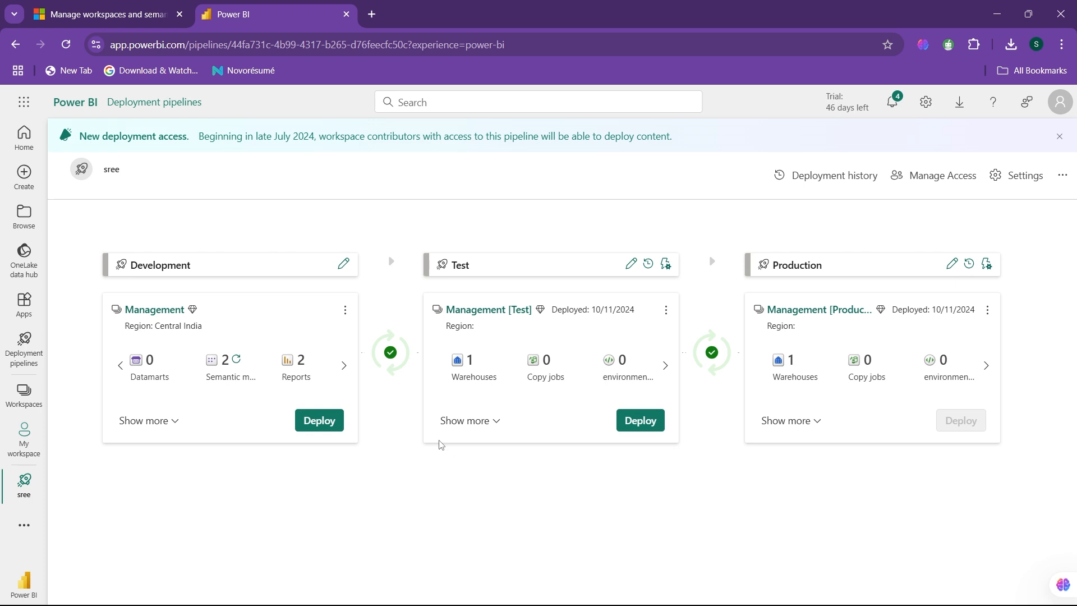
Check the Development stage's item list and My workspace, and return to the pipeline without assigning a workspace to a stage
click(168, 424)
click(176, 564)
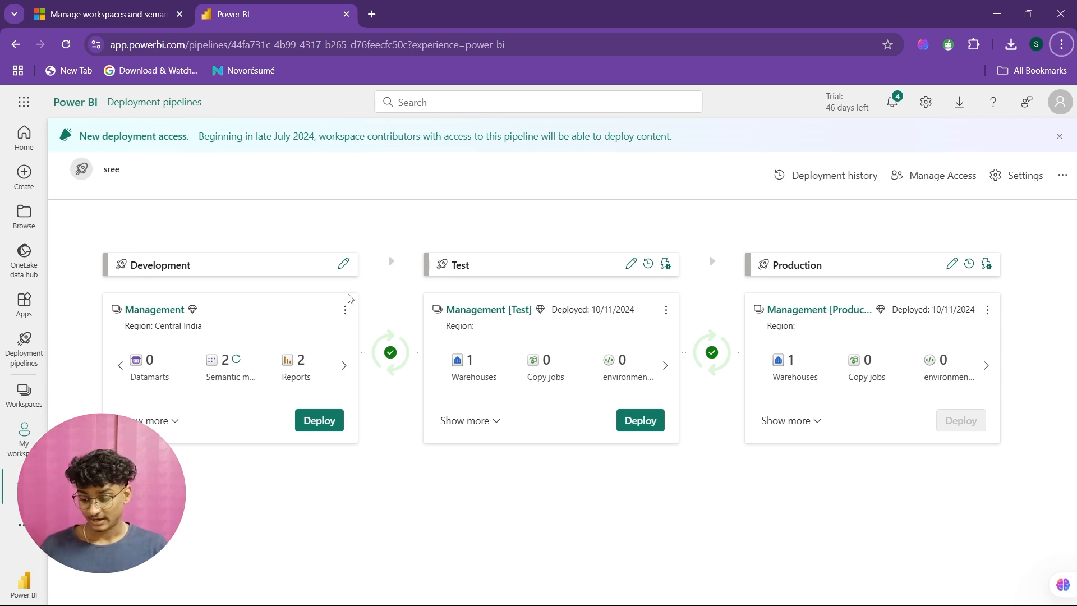
click(28, 437)
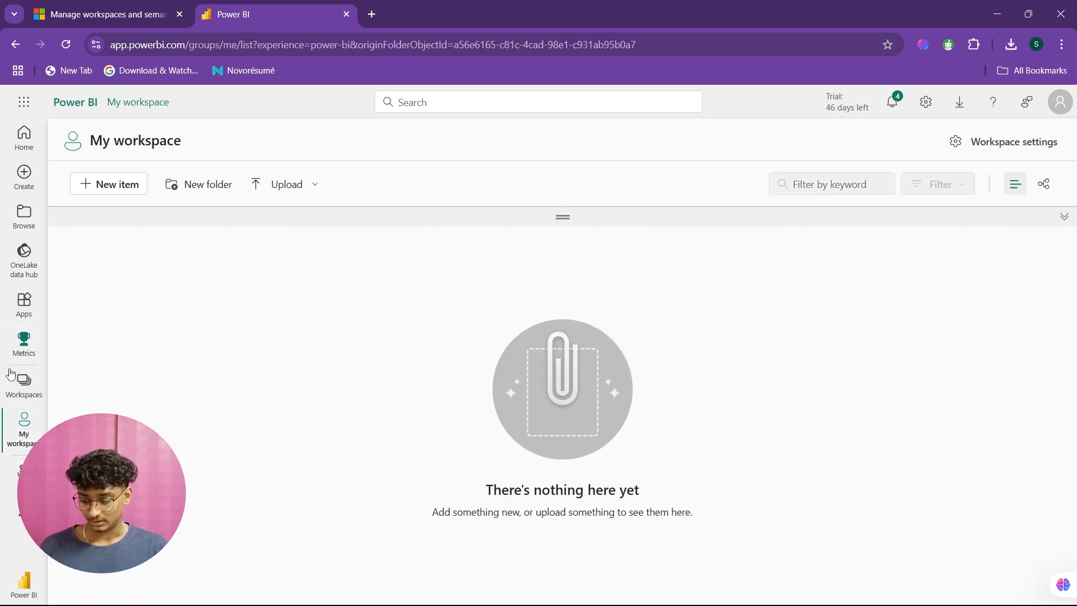
click(24, 477)
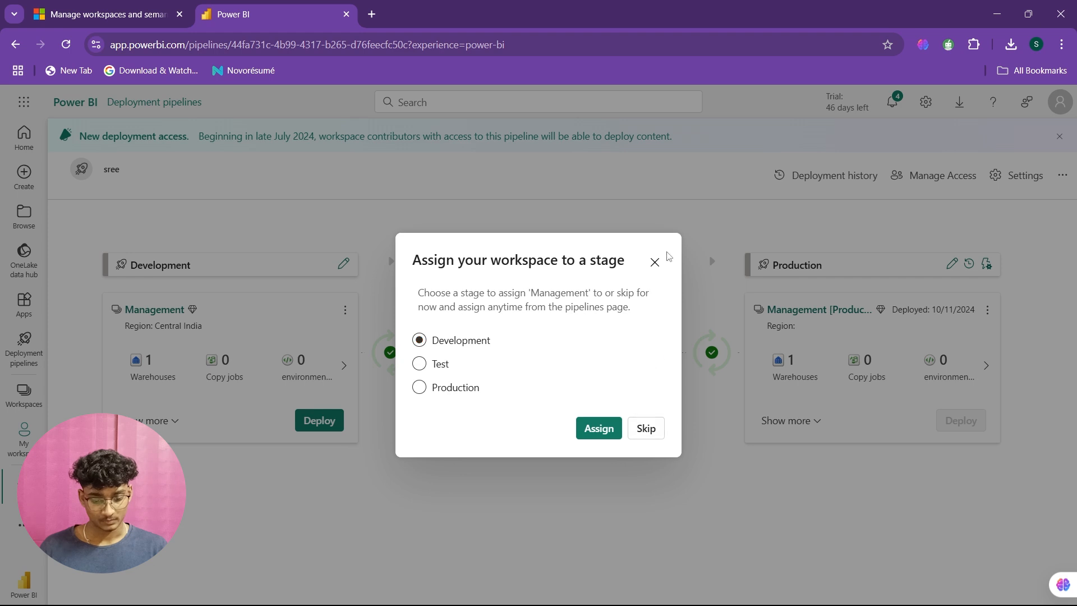
click(654, 262)
Delete the deployment pipeline together with its deployment history
click(1062, 175)
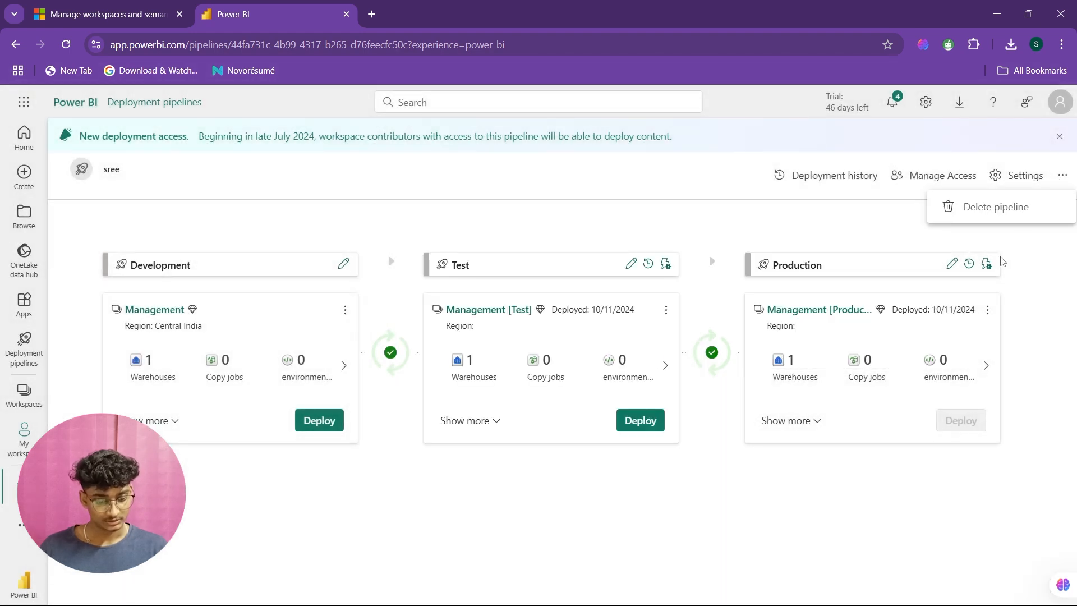
click(1062, 176)
click(1061, 176)
click(976, 211)
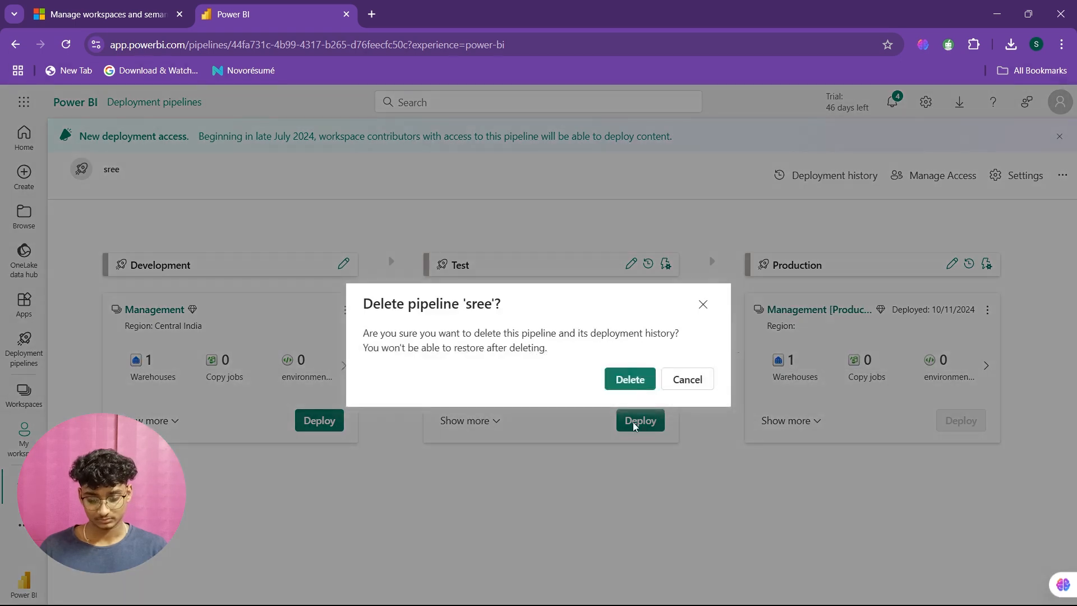
click(628, 378)
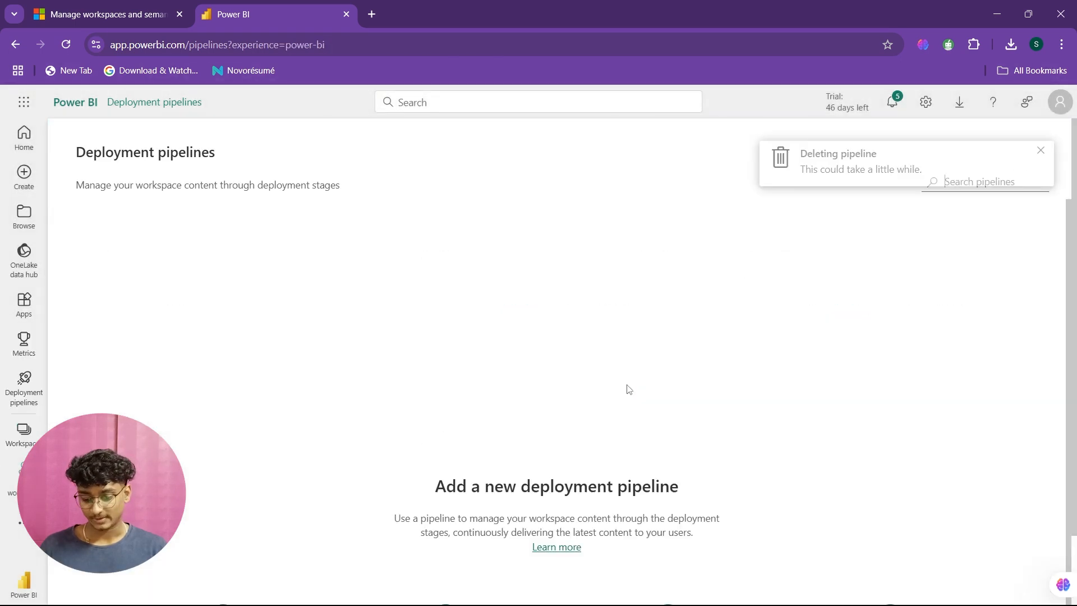
Delete the Management [Test] workspace from its workspace settings
click(24, 435)
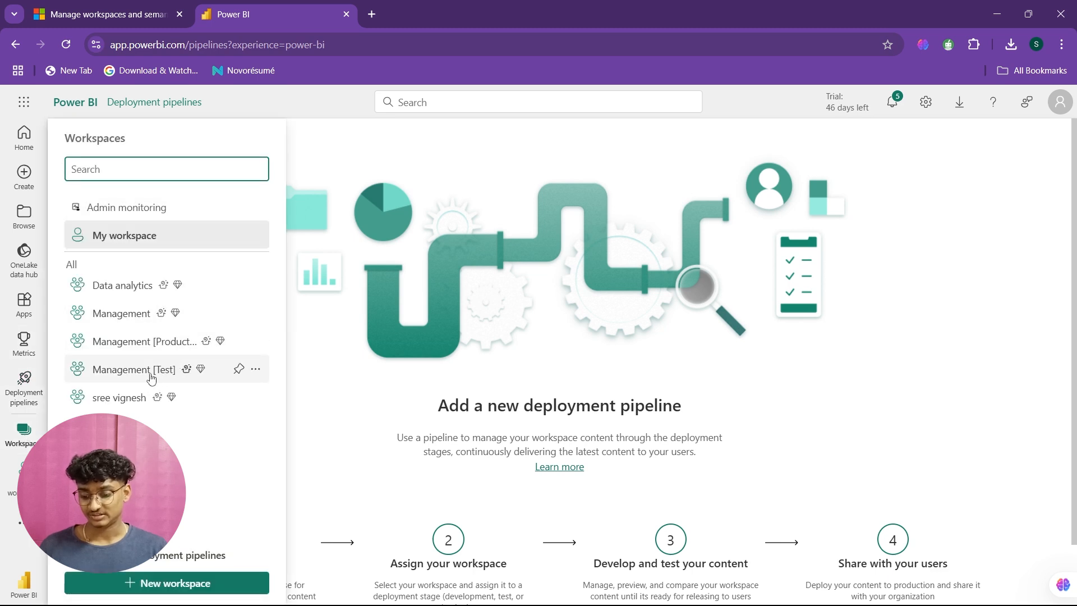
click(256, 370)
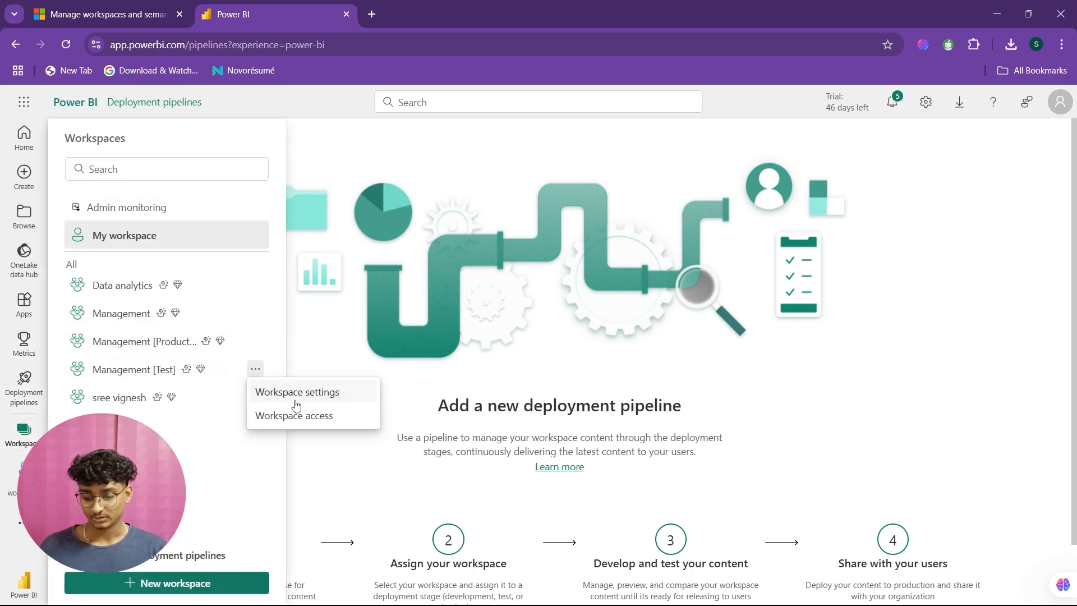
click(298, 390)
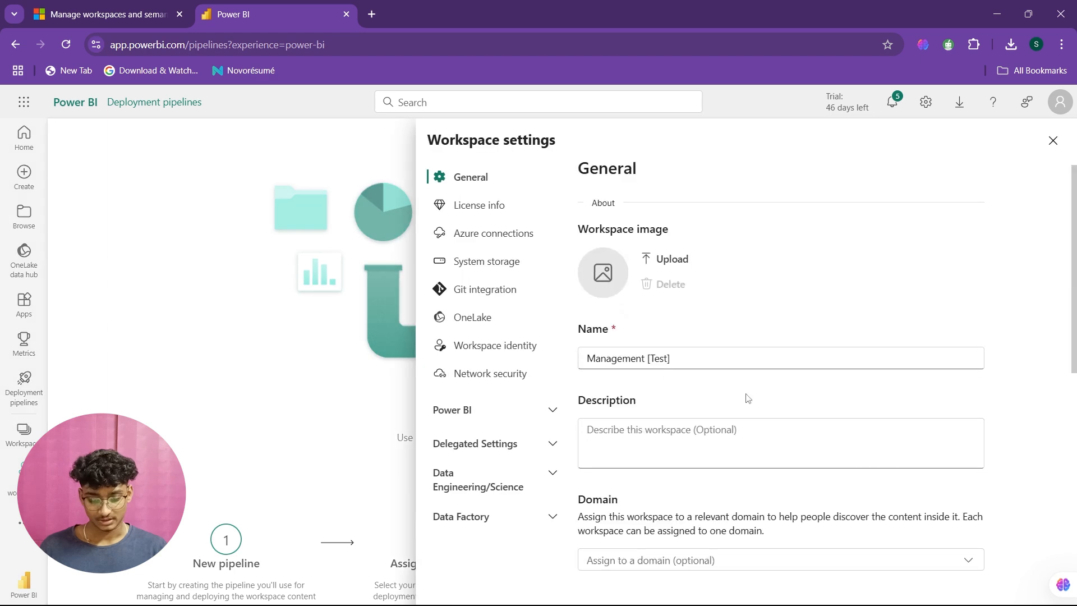
scroll(740, 396, down, 10)
click(667, 539)
click(646, 372)
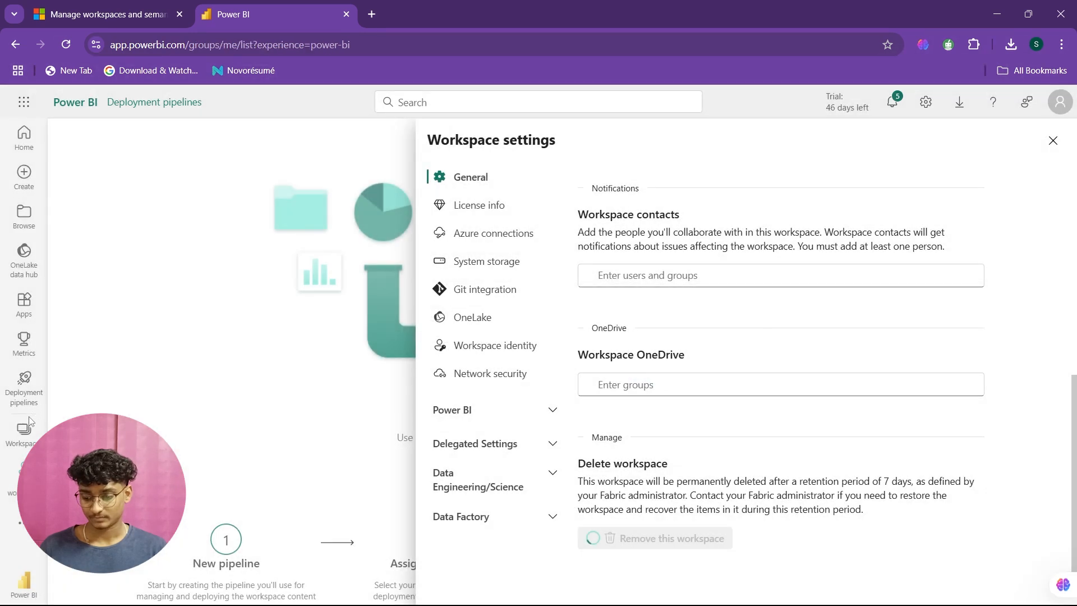
click(25, 431)
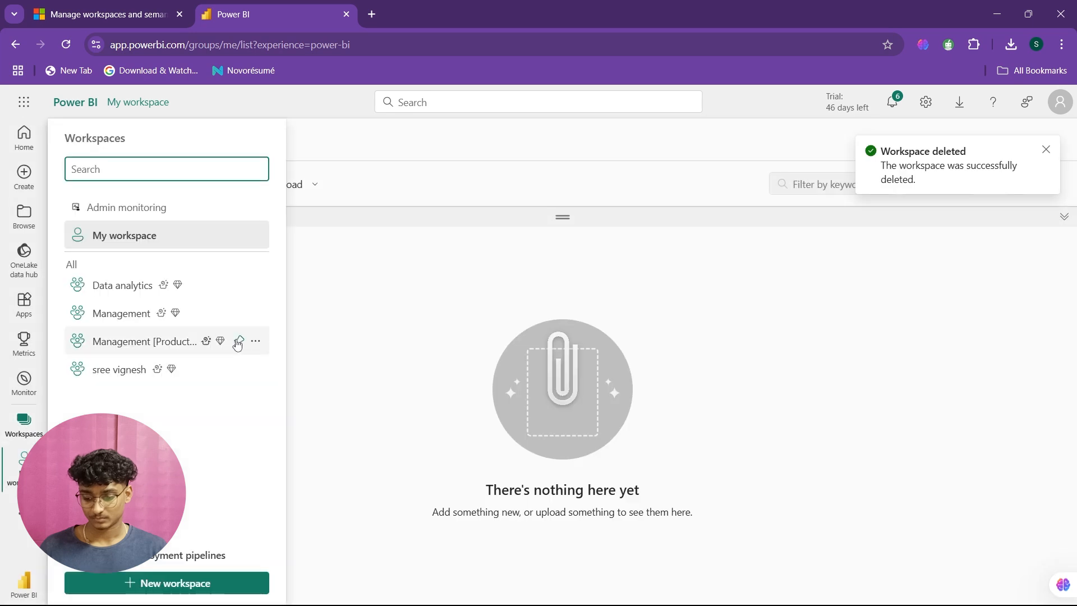
click(255, 340)
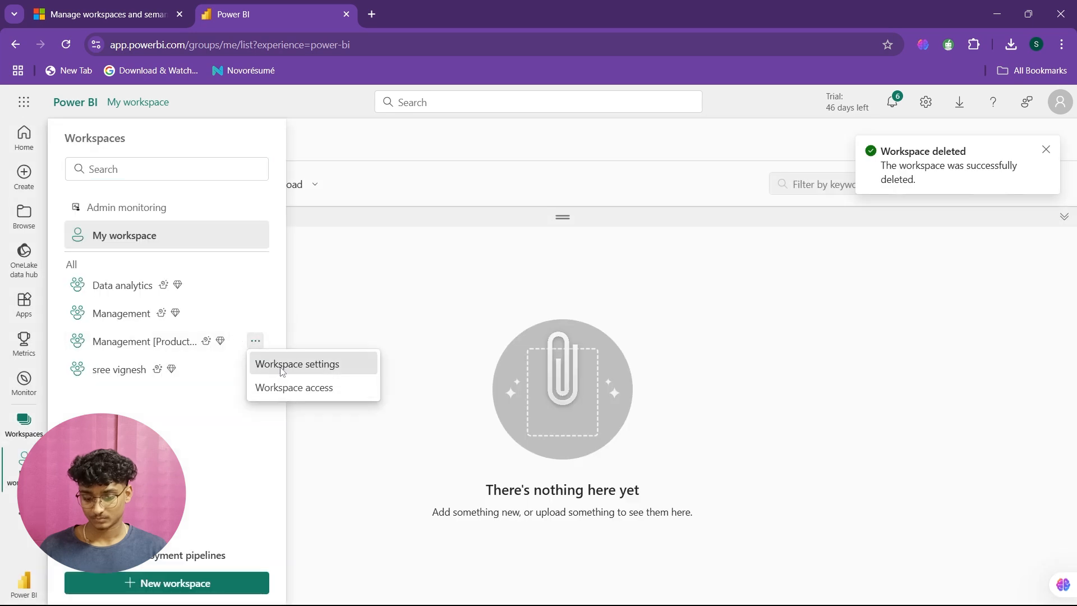
click(281, 373)
scroll(712, 399, down, 5)
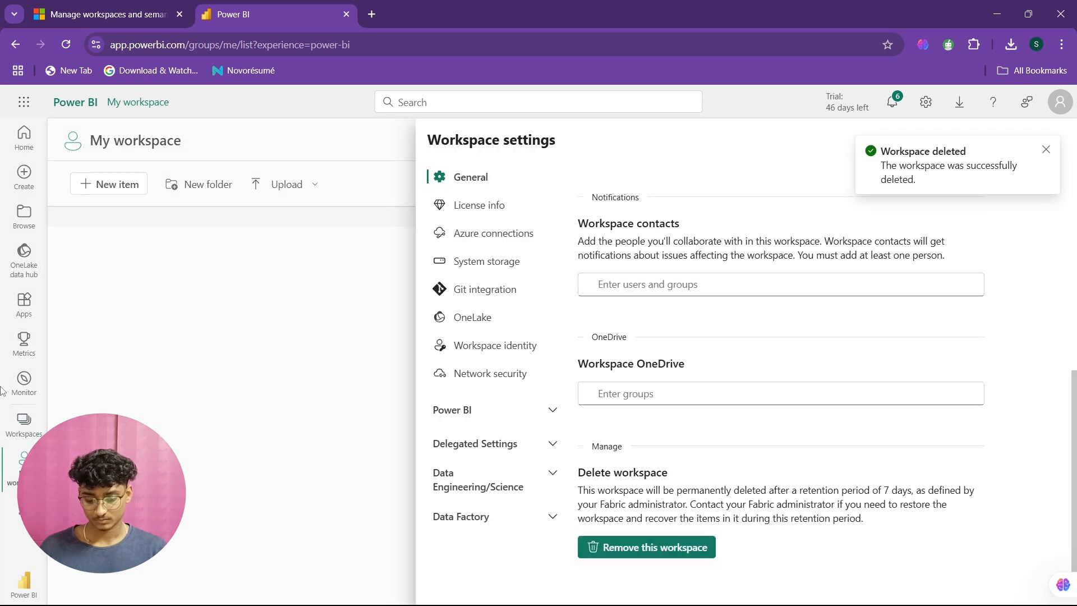
click(627, 546)
click(699, 374)
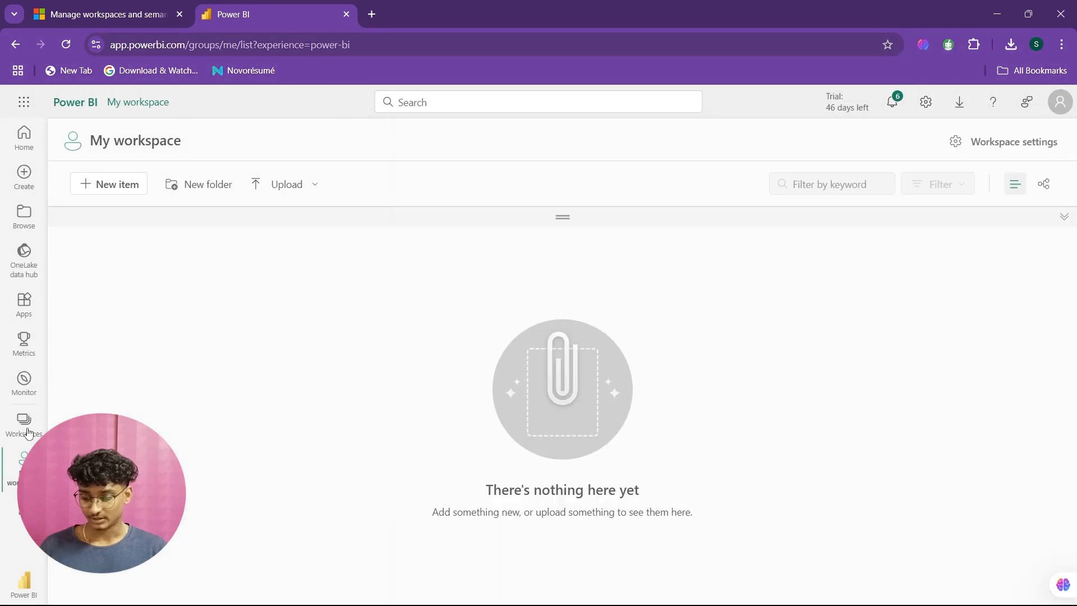
Open the Management [Production] workspace and enlarge its item list to view the deployed content
click(26, 429)
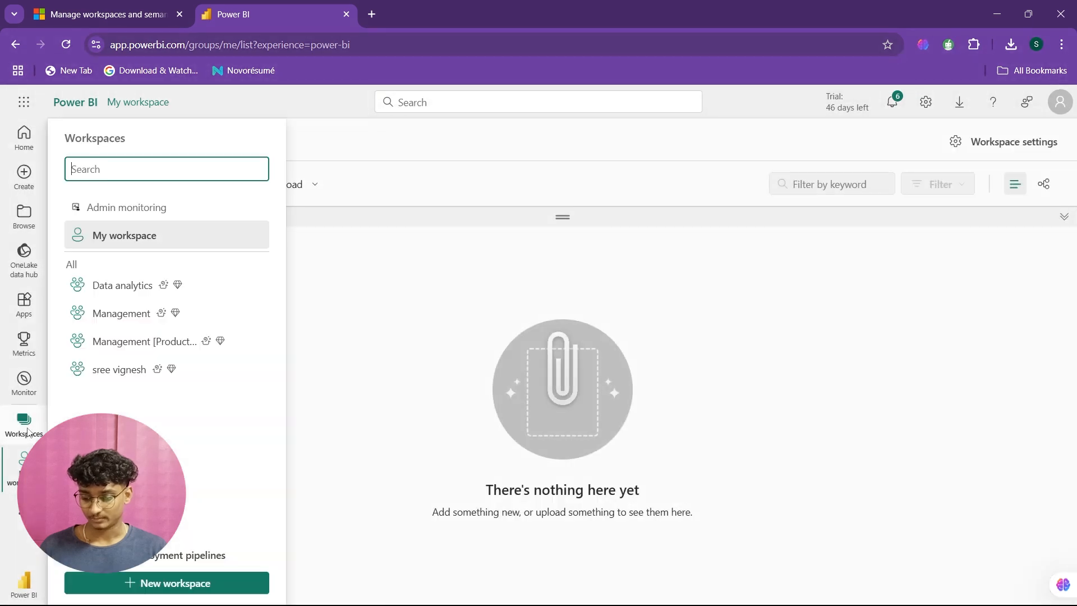
click(133, 344)
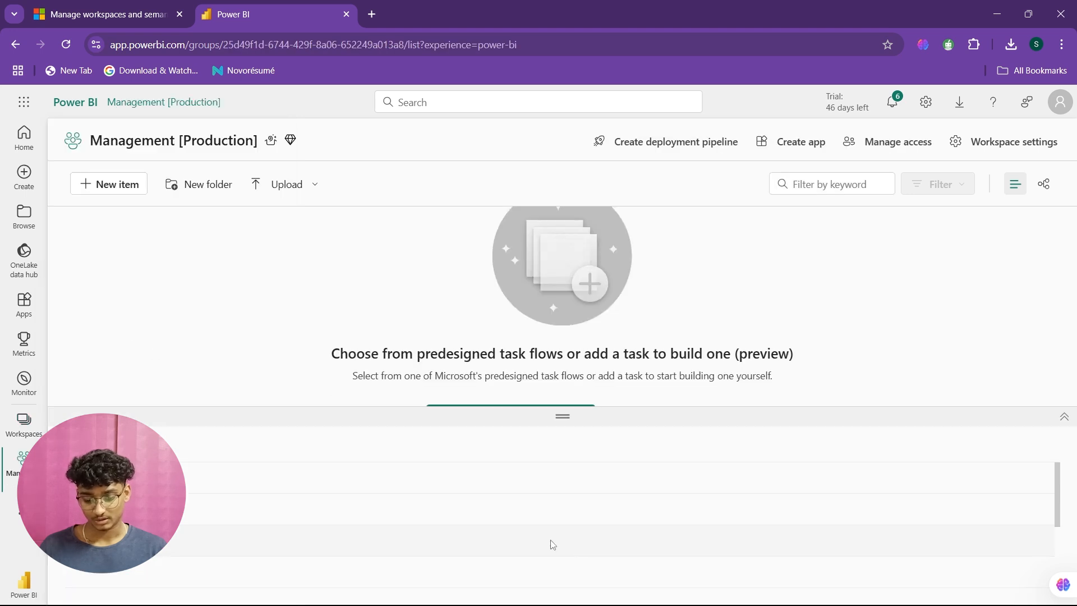
drag(562, 416, 572, 114)
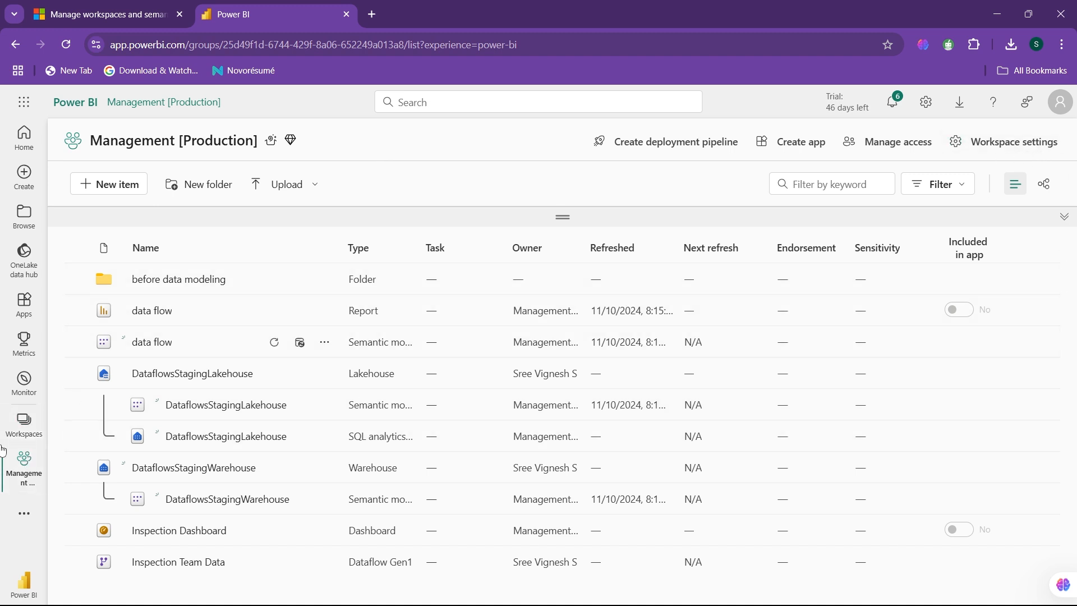
Delete the Management [Production] workspace from its workspace settings and check the list of remaining workspaces
click(24, 422)
click(255, 340)
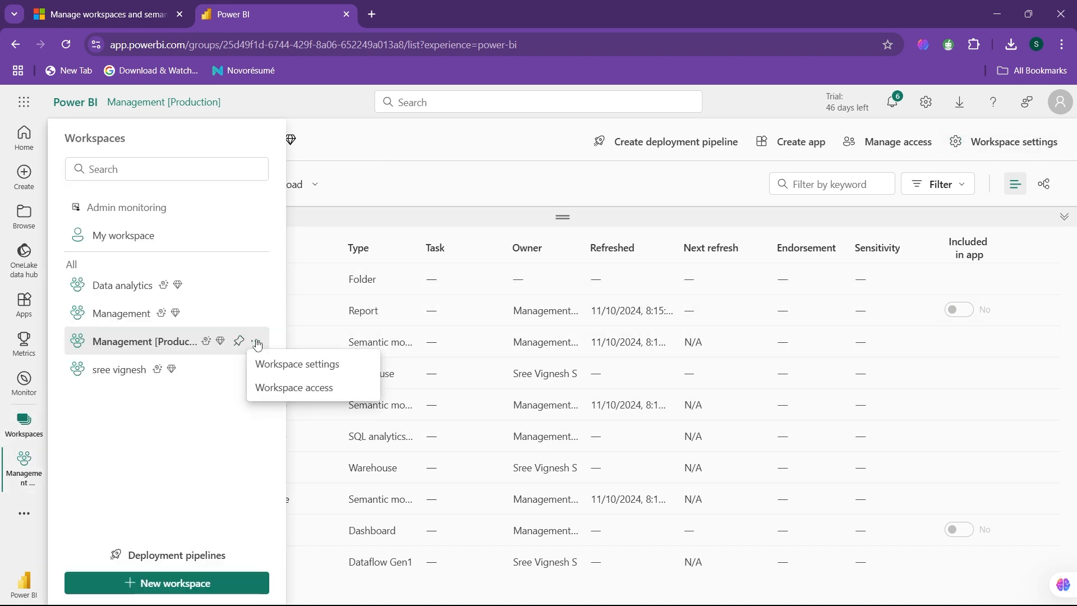
click(286, 370)
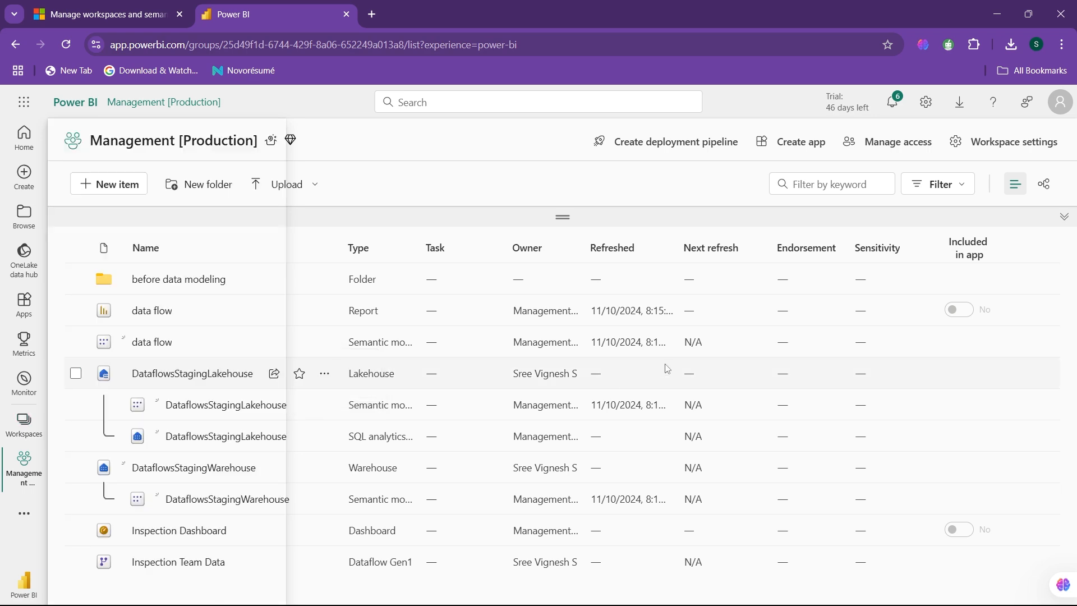
scroll(735, 436, down, 2)
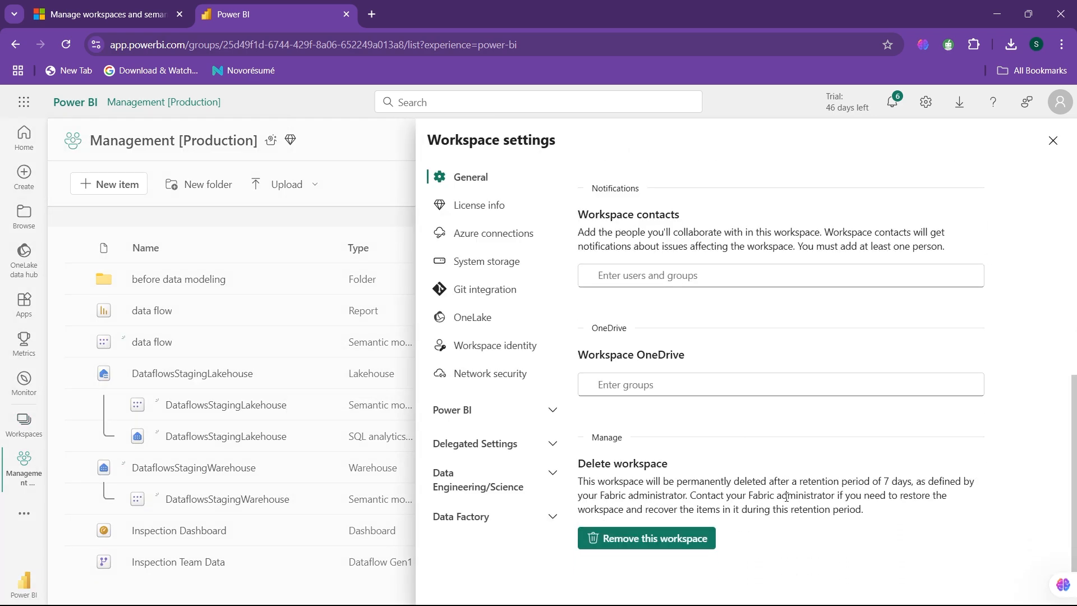
click(696, 539)
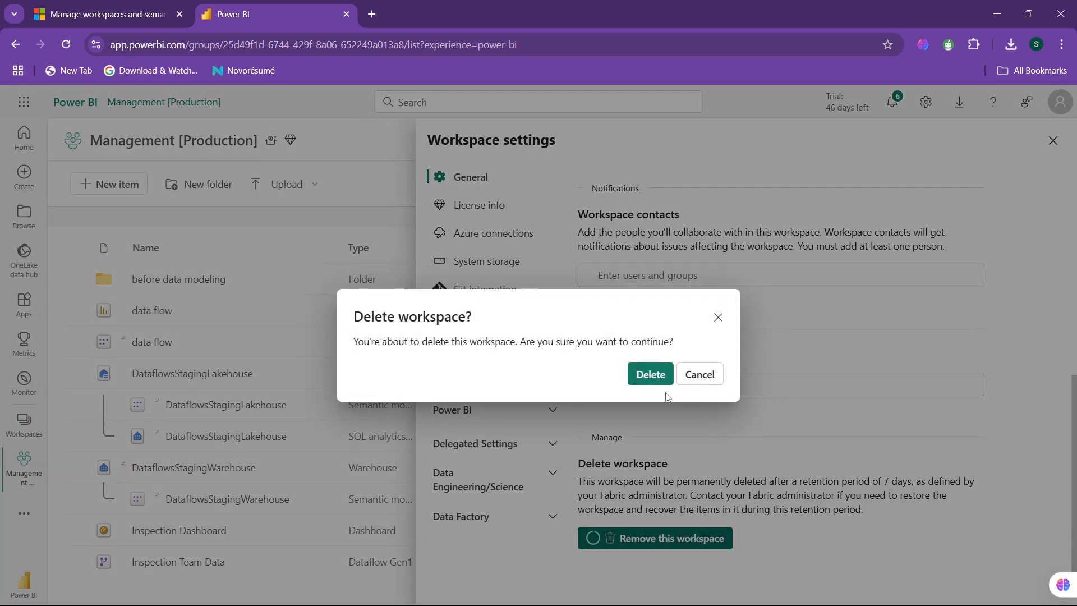
click(659, 375)
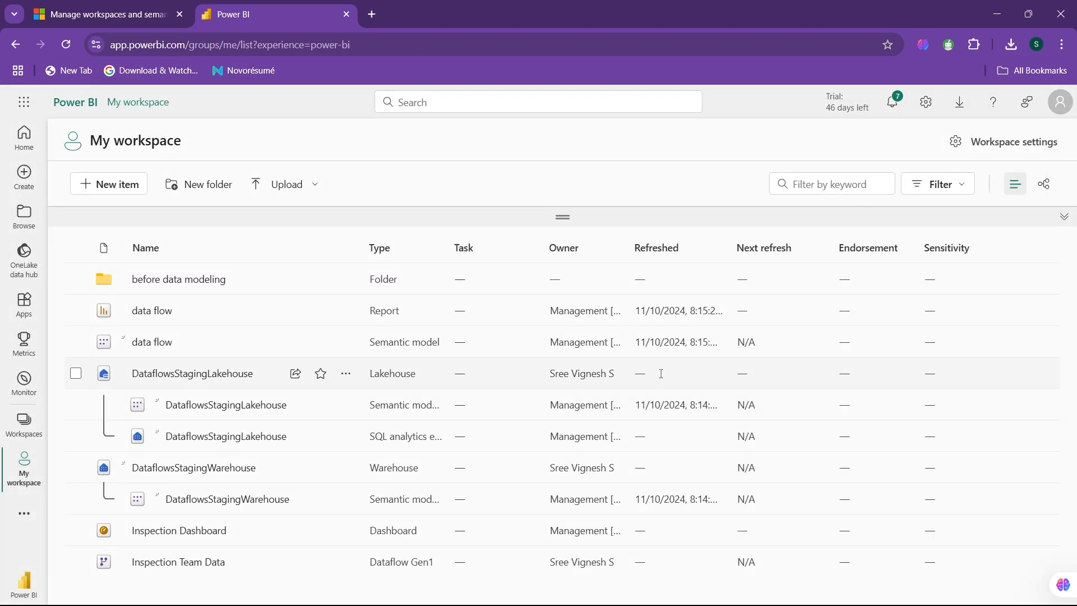
click(21, 424)
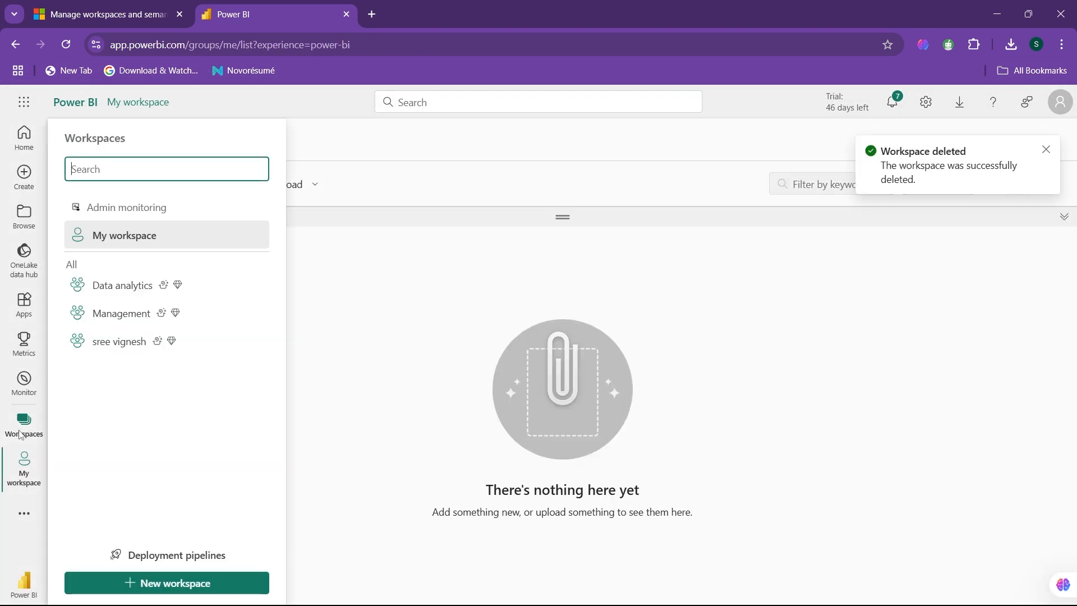
Switch to the Notion notes, collapse Configuration of deployment pipelines, and open the Troubleshoot data by viewing its lineage page from Content
key(alt+Tab)
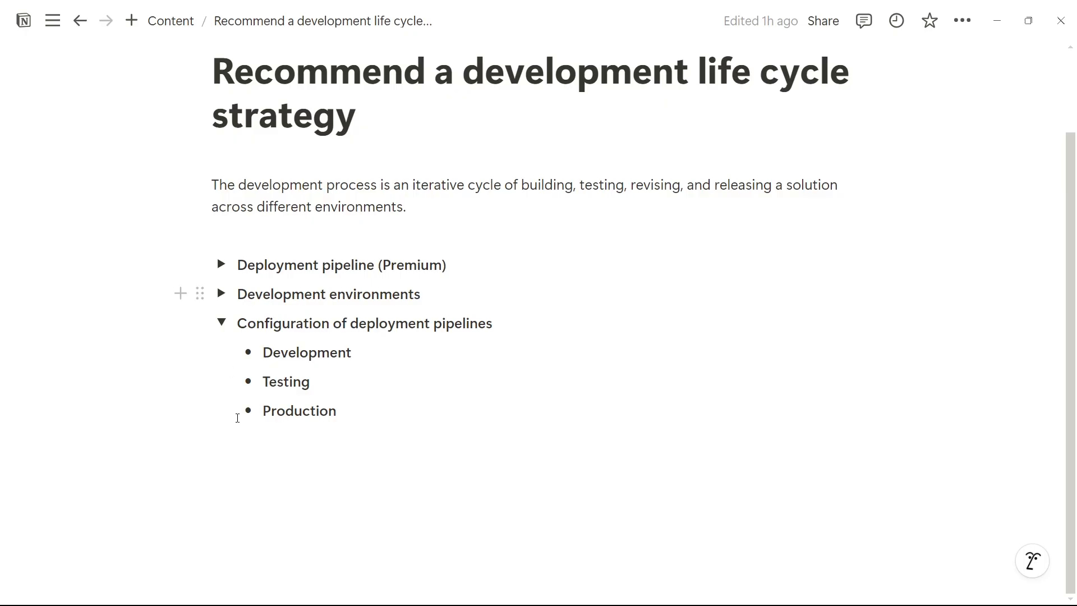
click(222, 322)
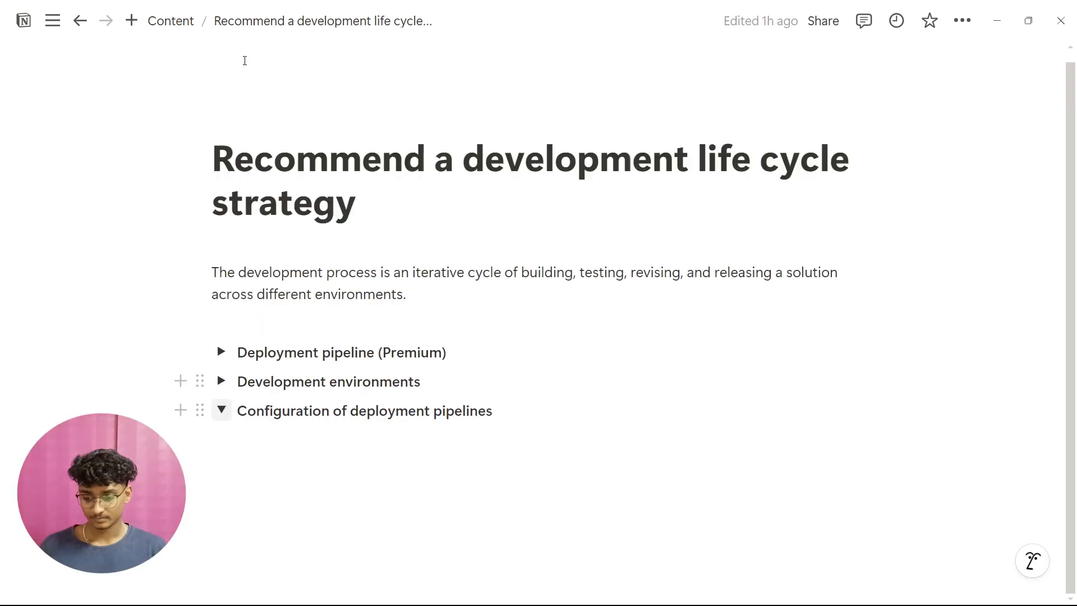
click(171, 23)
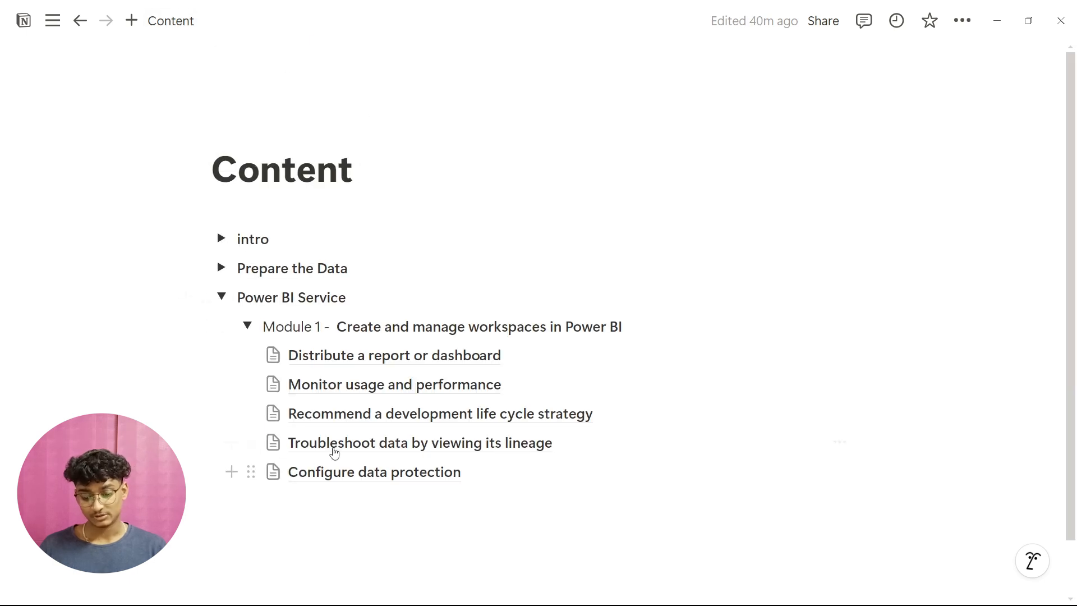
mouse_move(335, 453)
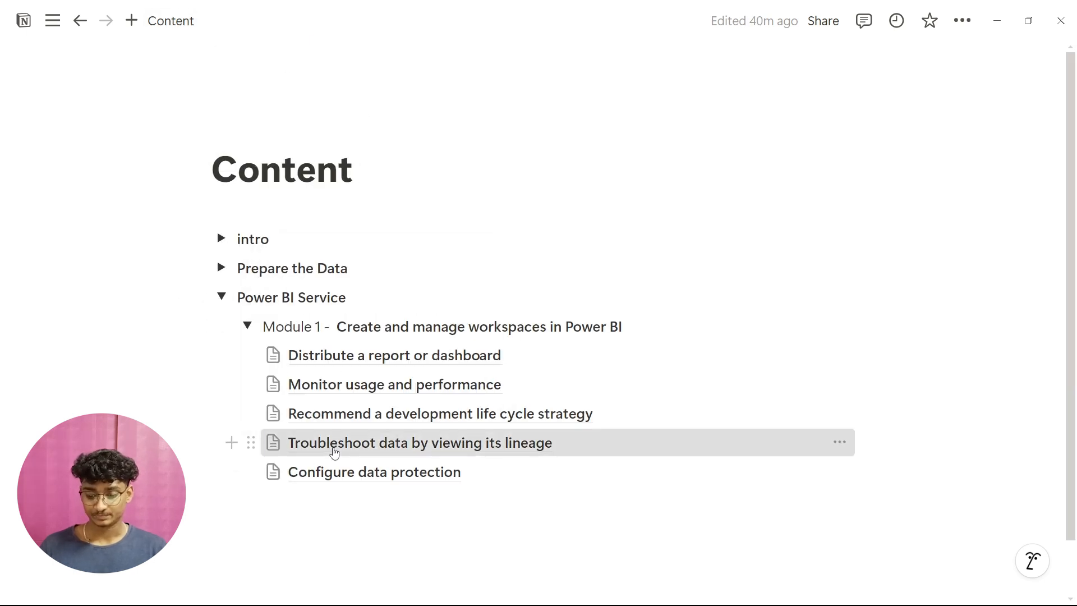
click(333, 451)
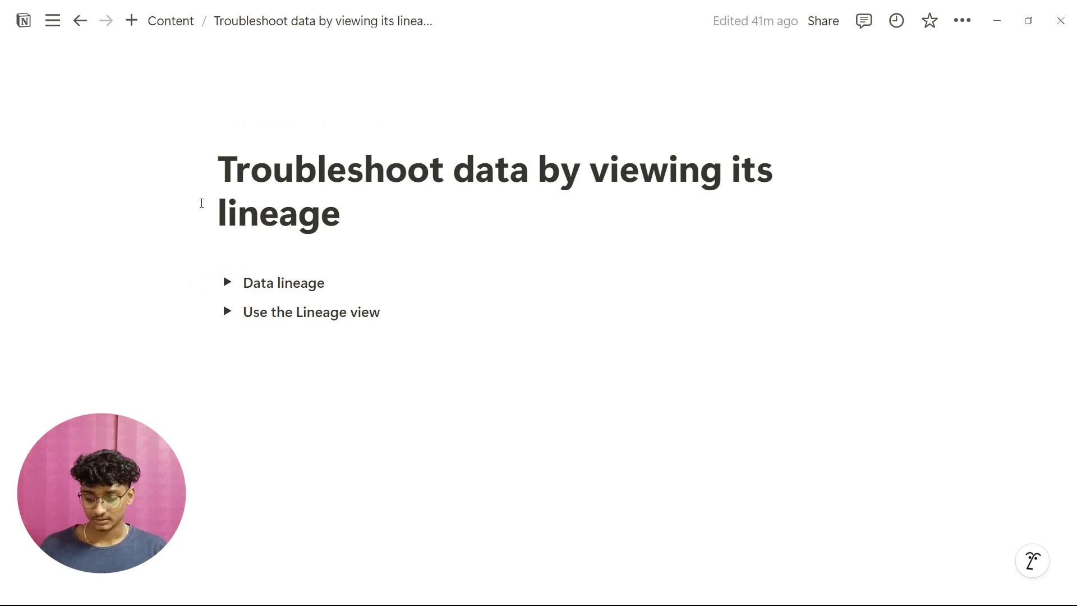
Expand the Data lineage note, switch to Power BI, and open the Management workspace in lineage view
click(231, 286)
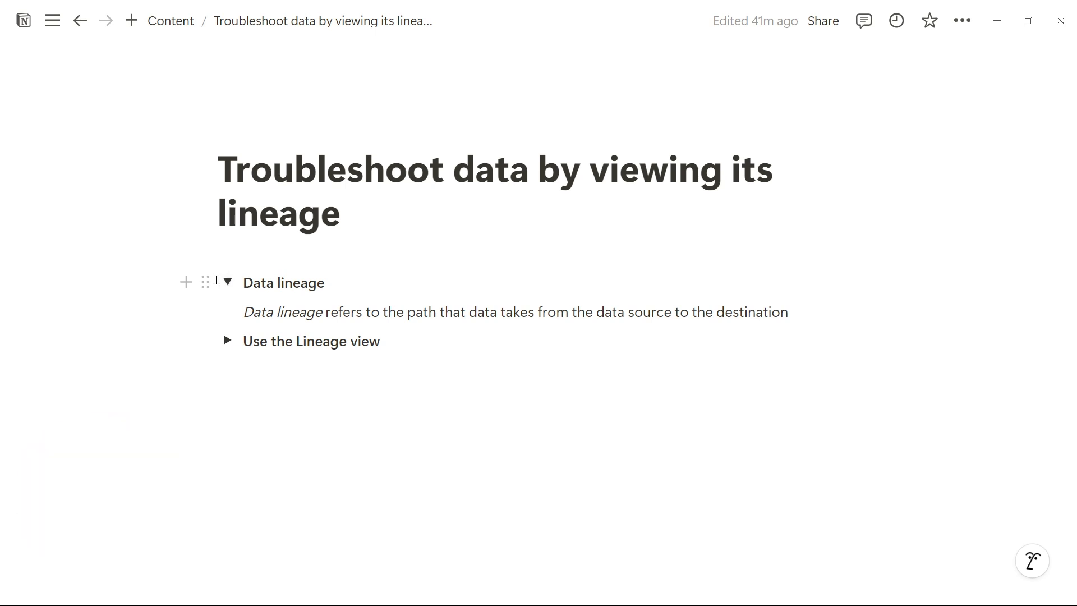
key(alt+Tab)
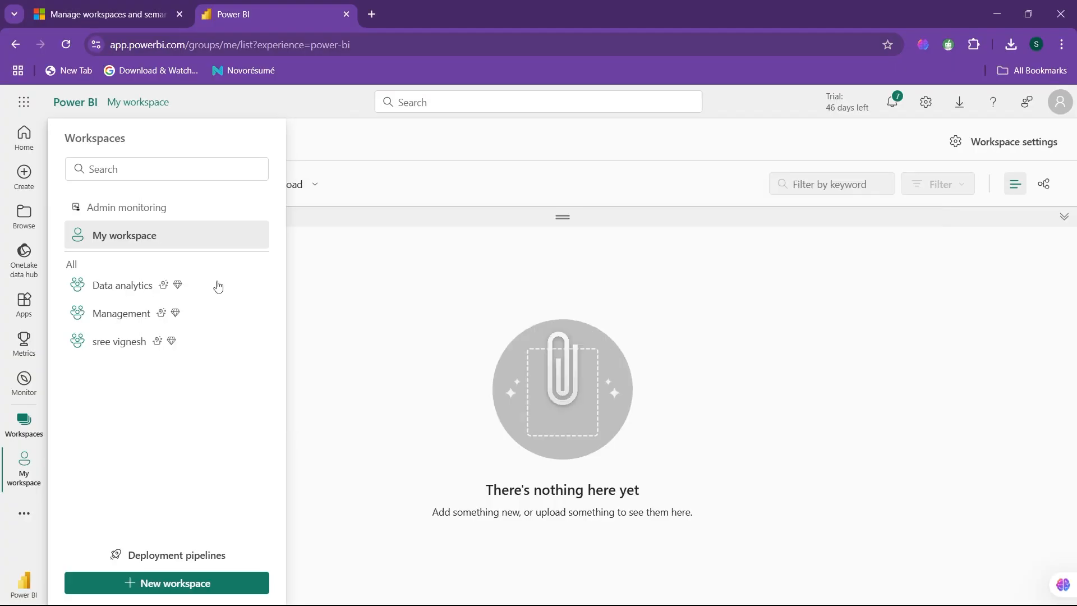
click(116, 323)
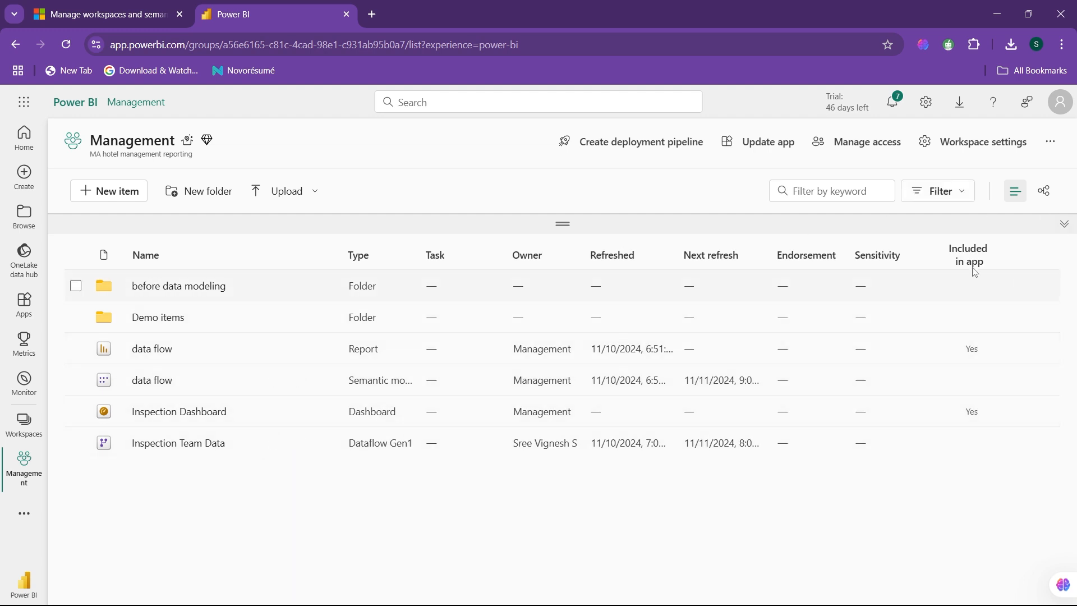
click(1047, 192)
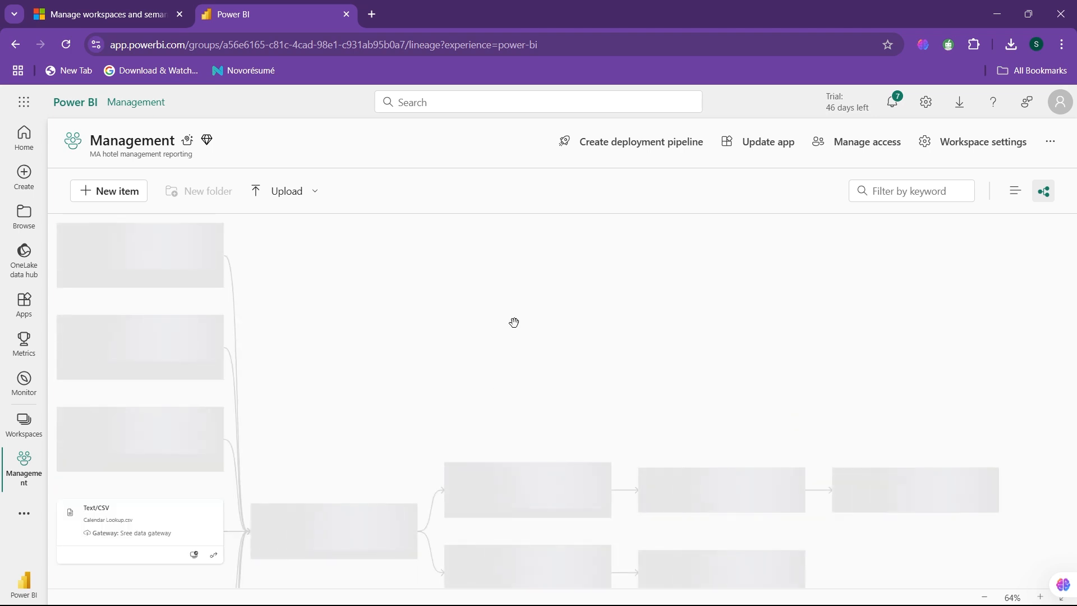
Examine the Management lineage diagram from the CSV data sources through the dataflow and semantic models to the reports and dashboard
drag(585, 297, 635, 278)
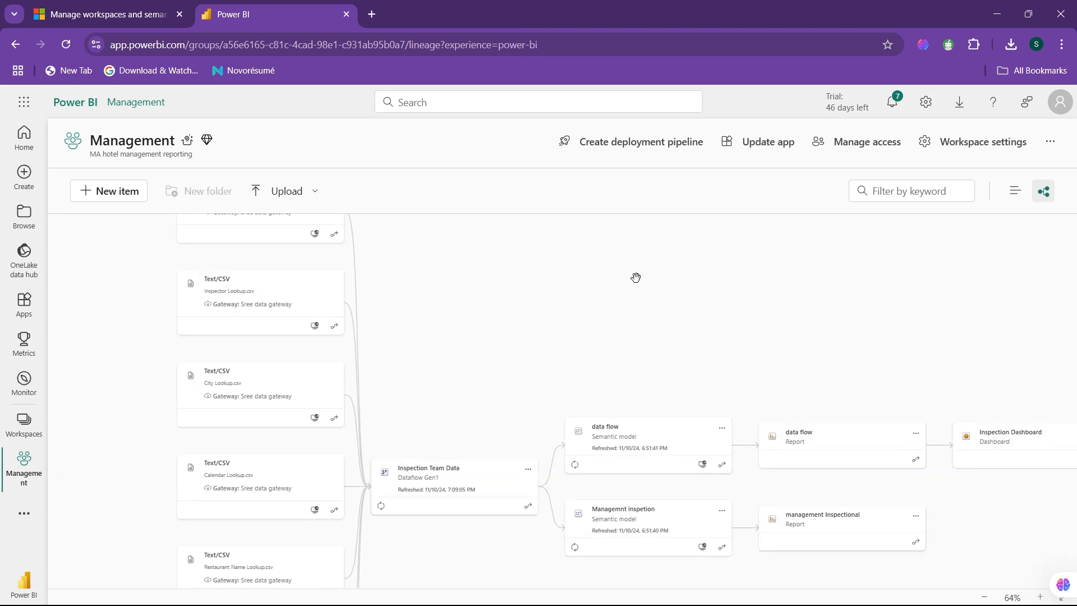
drag(554, 281, 563, 417)
scroll(589, 404, up, 5)
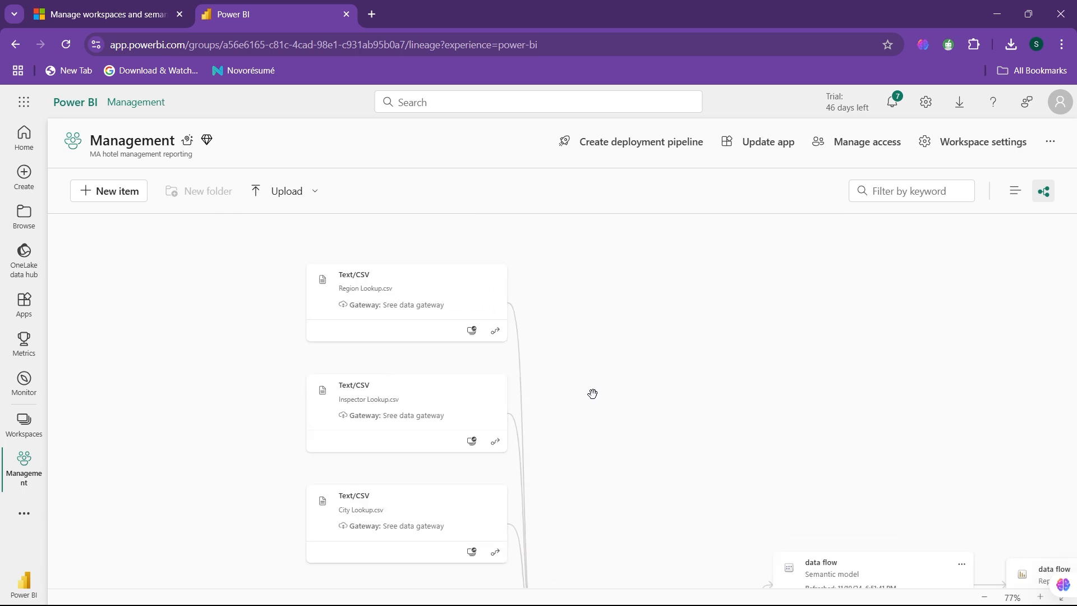
scroll(611, 378, down, 2)
drag(617, 464, 561, 163)
drag(614, 288, 496, 280)
scroll(503, 298, up, 2)
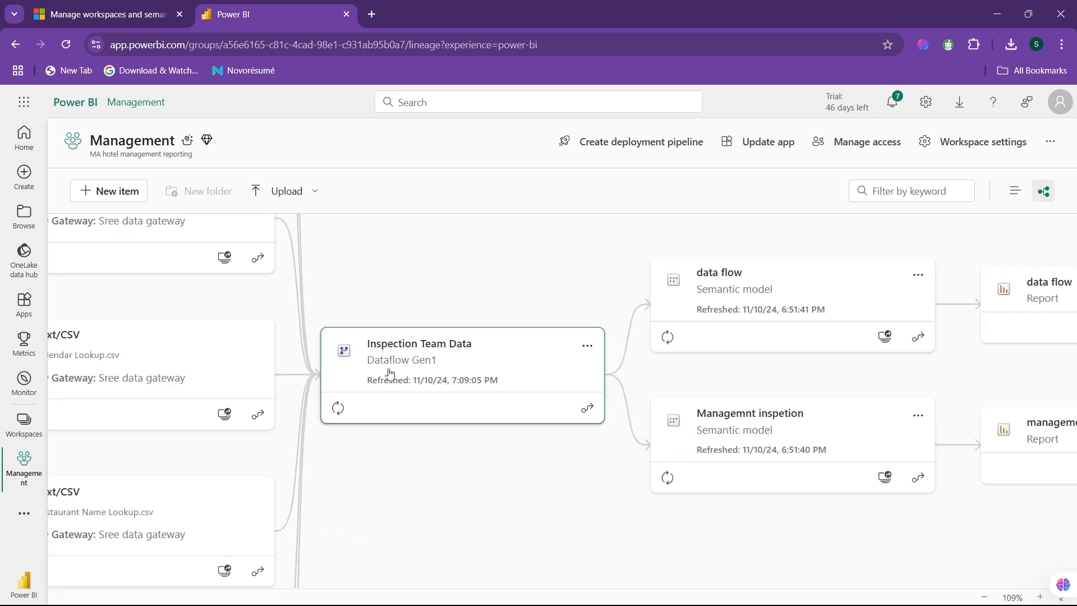
drag(607, 243, 228, 301)
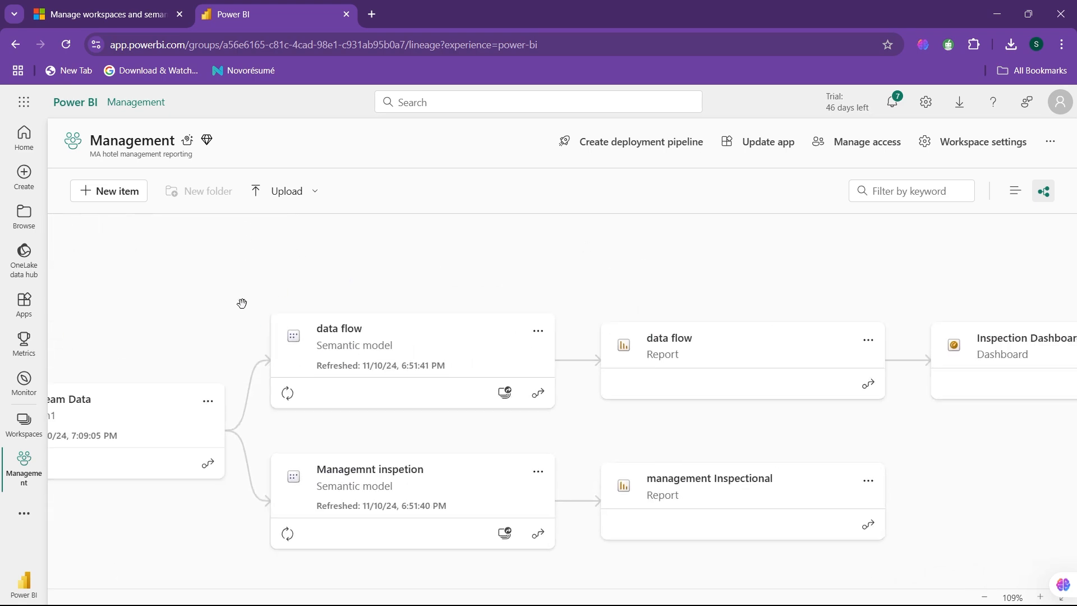
drag(642, 286, 434, 285)
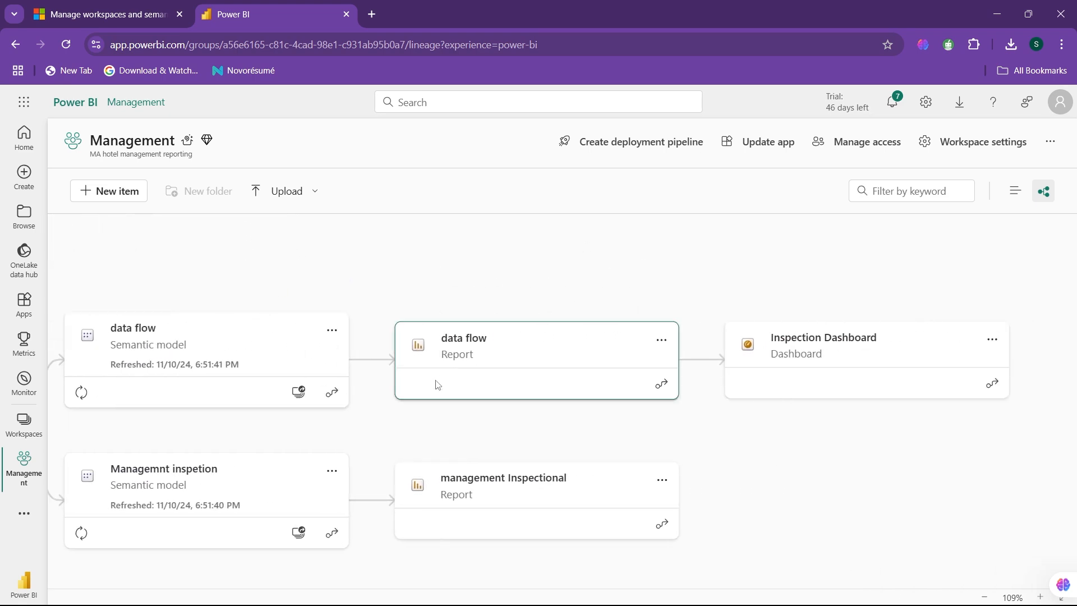
drag(538, 276, 970, 298)
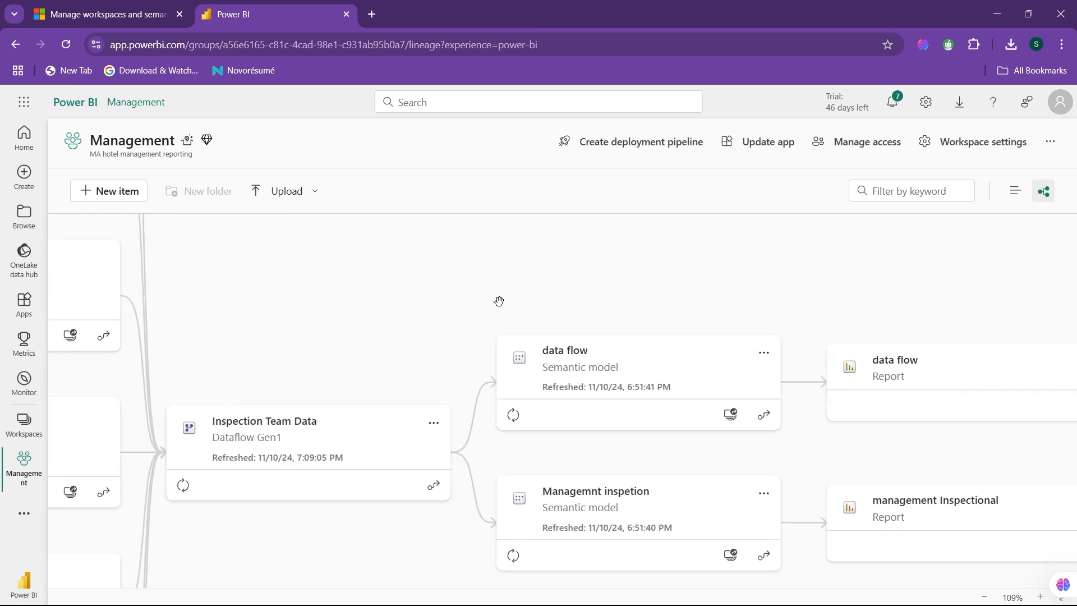
drag(484, 298, 806, 297)
drag(611, 306, 680, 499)
drag(640, 355, 545, 323)
scroll(575, 358, down, 5)
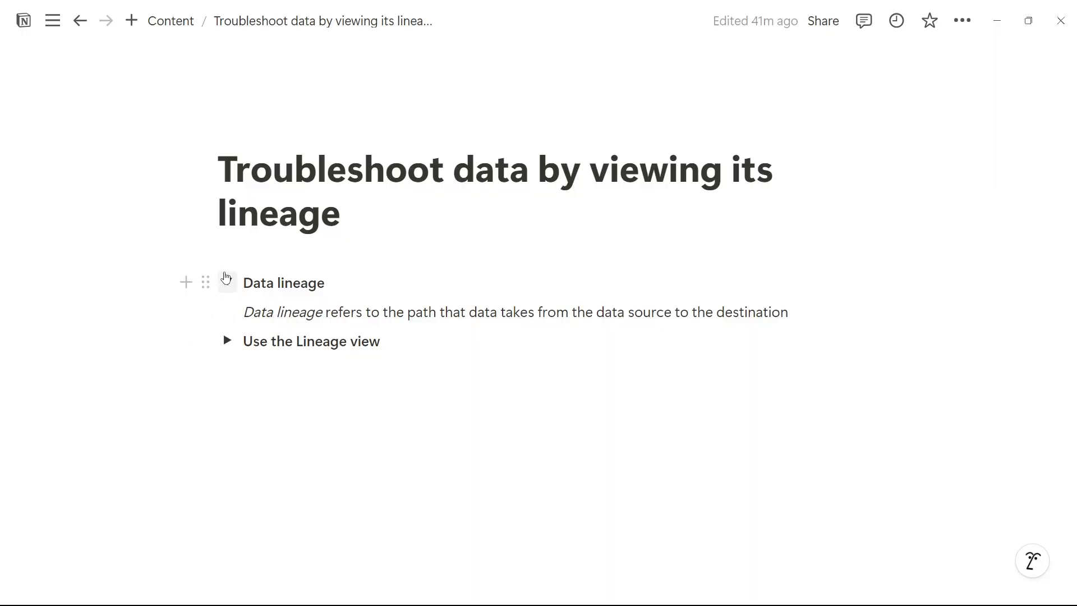
In the Notion notes, collapse Data lineage and expand Use the Lineage view, and return to the Power BI lineage diagram
click(226, 281)
click(232, 315)
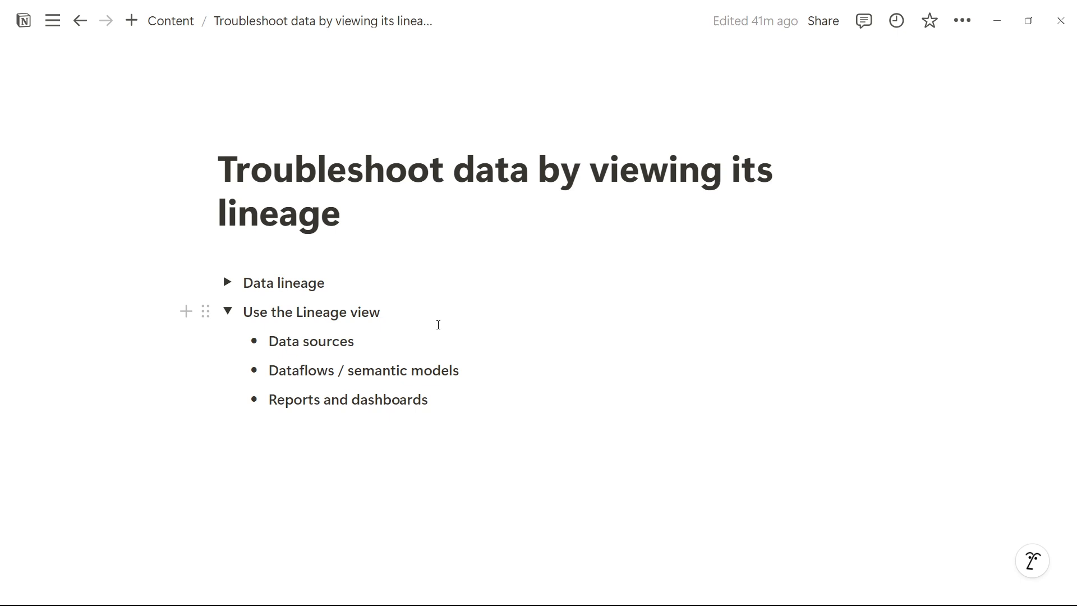
key(alt+Tab)
View the details of the Inspection Team Data dataflow and of the Calendar Lookup.csv data source
scroll(531, 316, down, 1)
scroll(507, 322, up, 1)
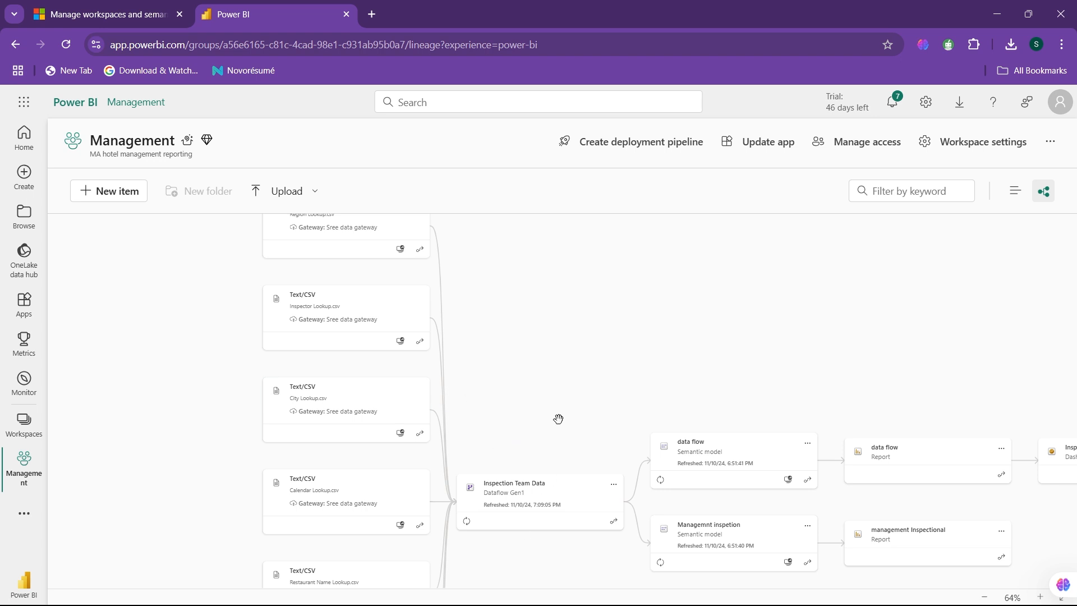
drag(558, 418, 579, 309)
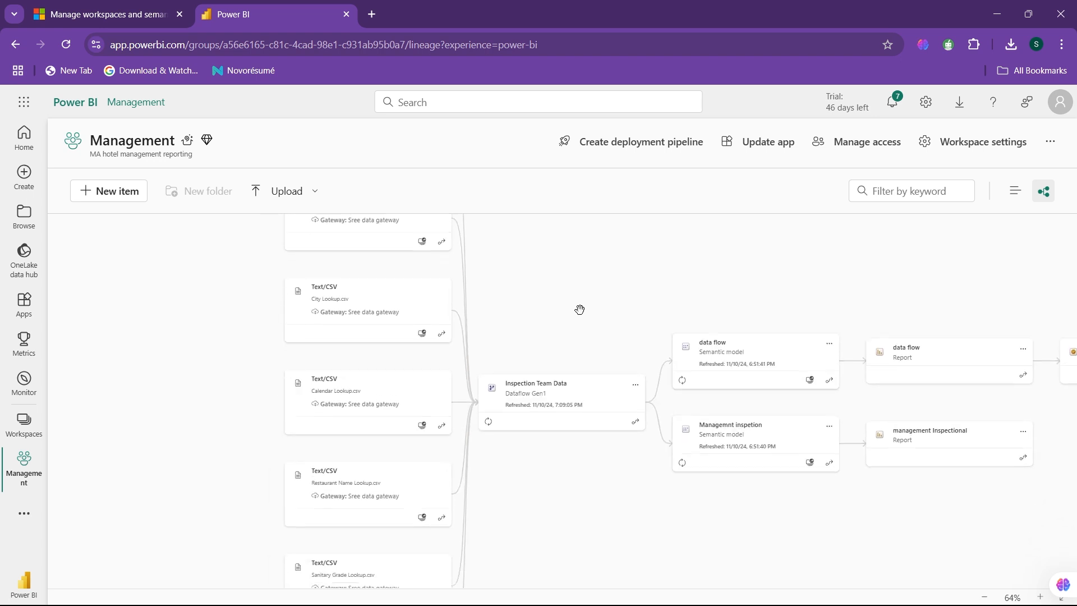
click(522, 381)
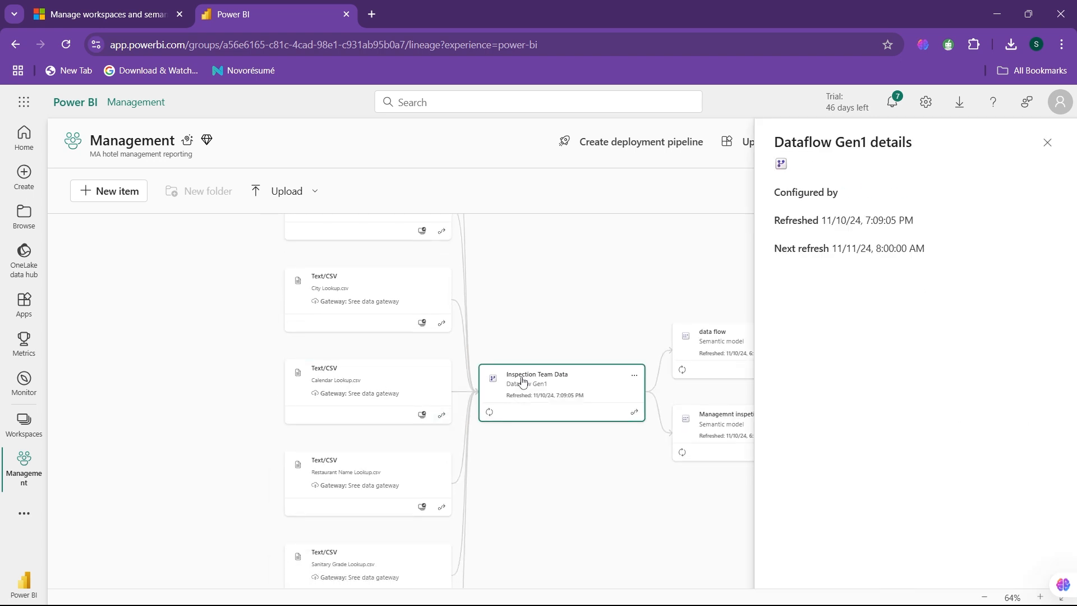
click(396, 397)
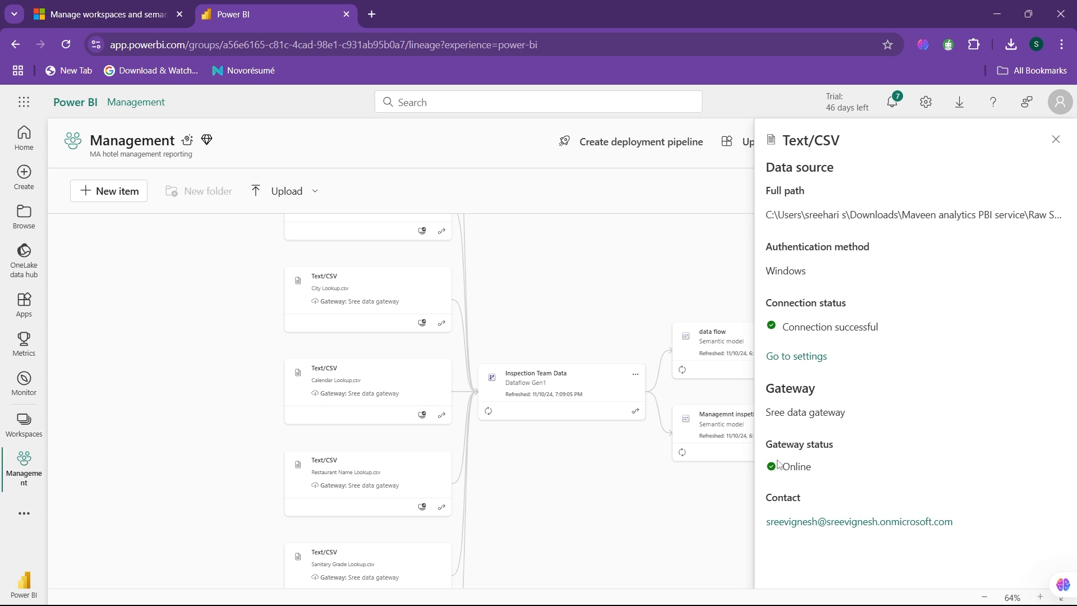
Show the impact analysis for the Calendar Lookup.csv data source and inspect the dataflow it feeds
click(421, 416)
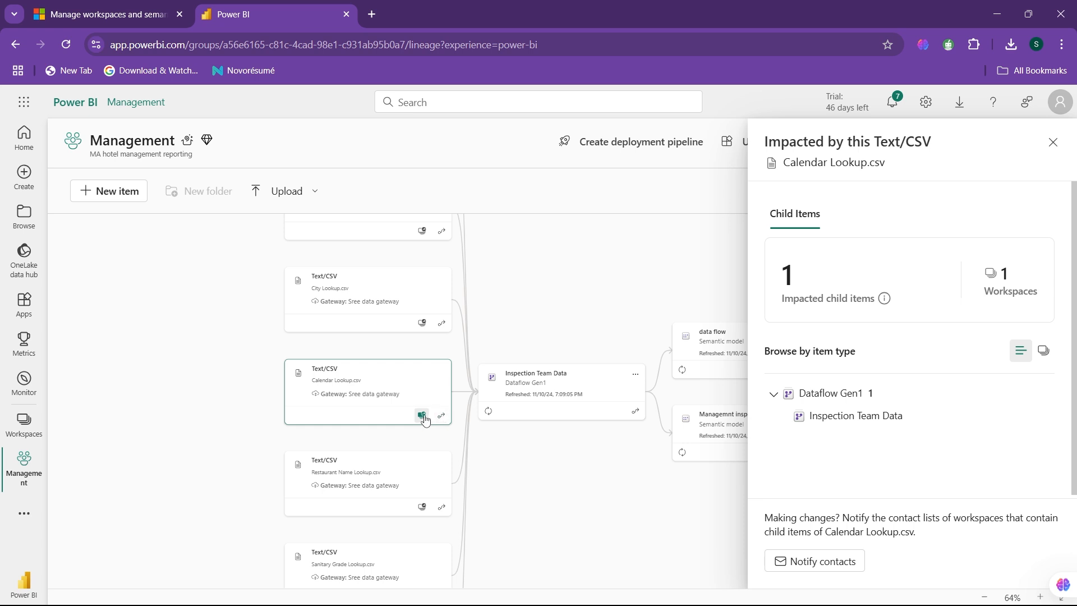
scroll(422, 418, up, 5)
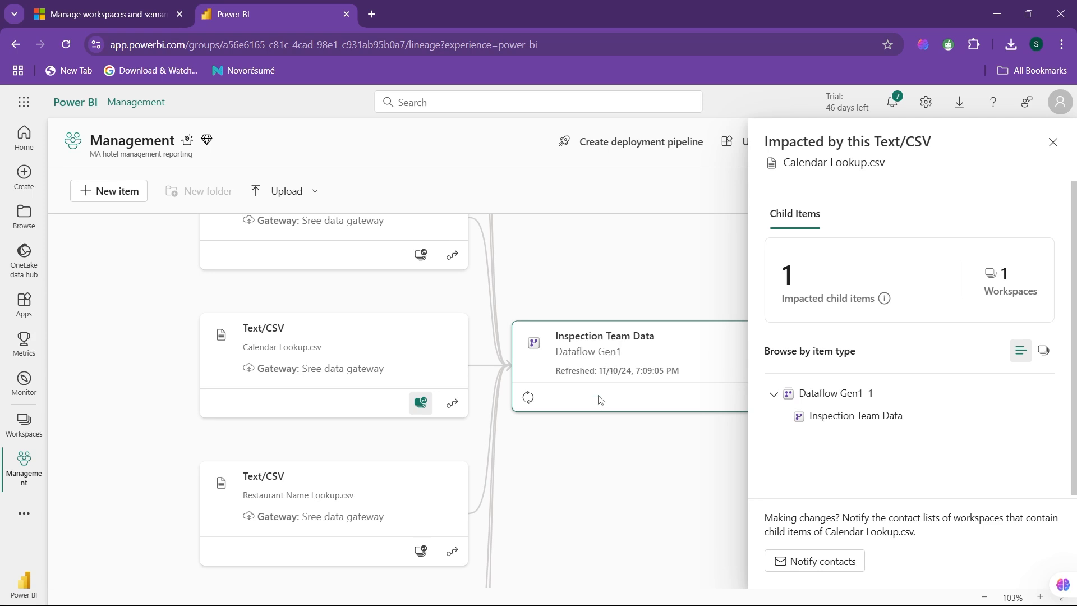
scroll(582, 392, down, 5)
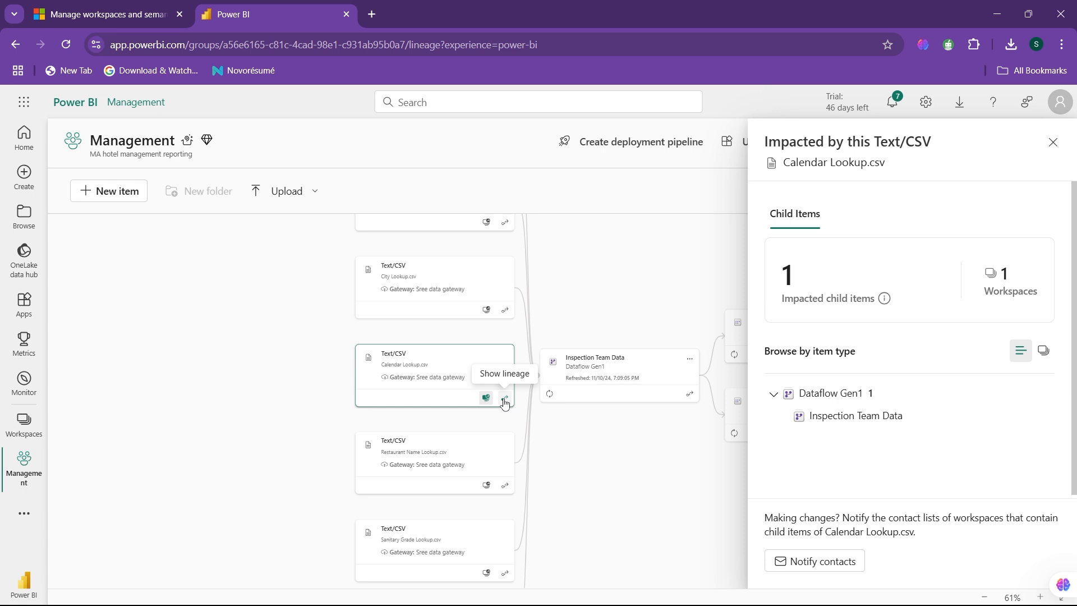
Highlight the lineage of the Calendar Lookup.csv data source and follow its connected items across the diagram
click(505, 399)
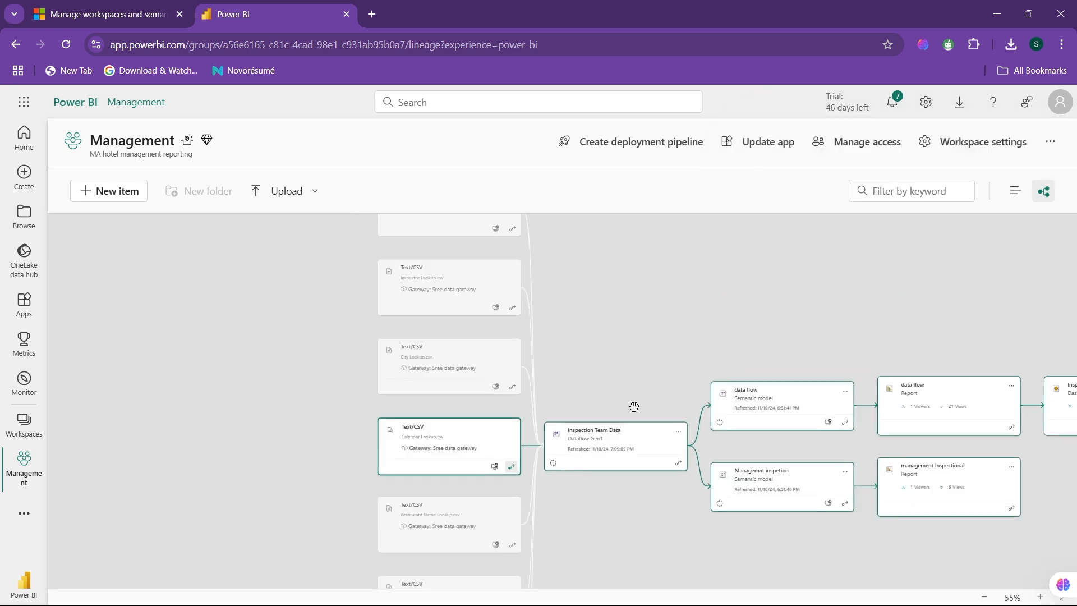
click(594, 473)
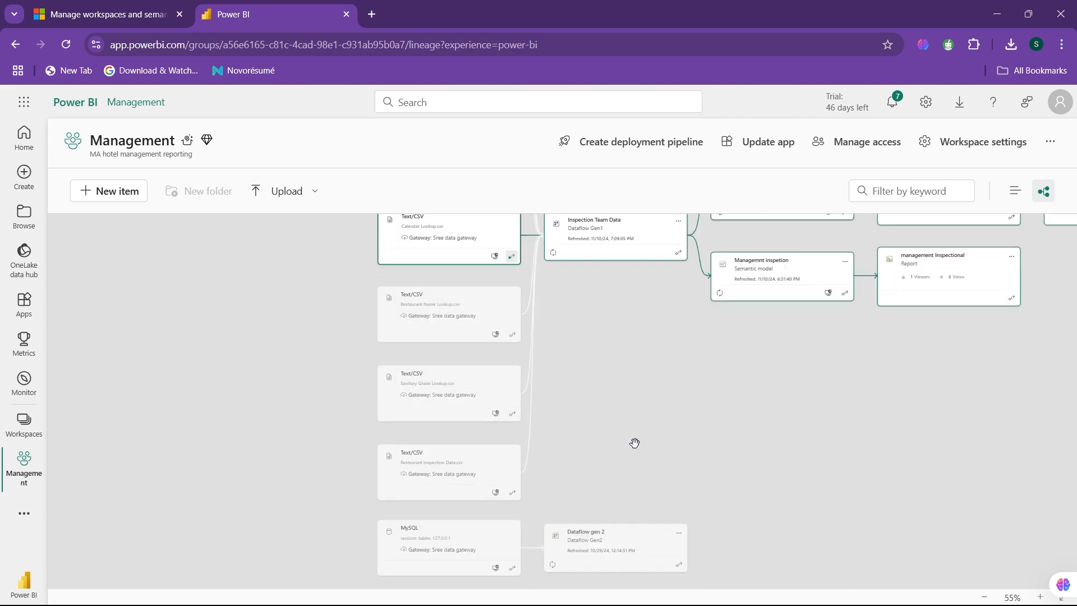
scroll(674, 387, up, 1)
drag(675, 359, 643, 603)
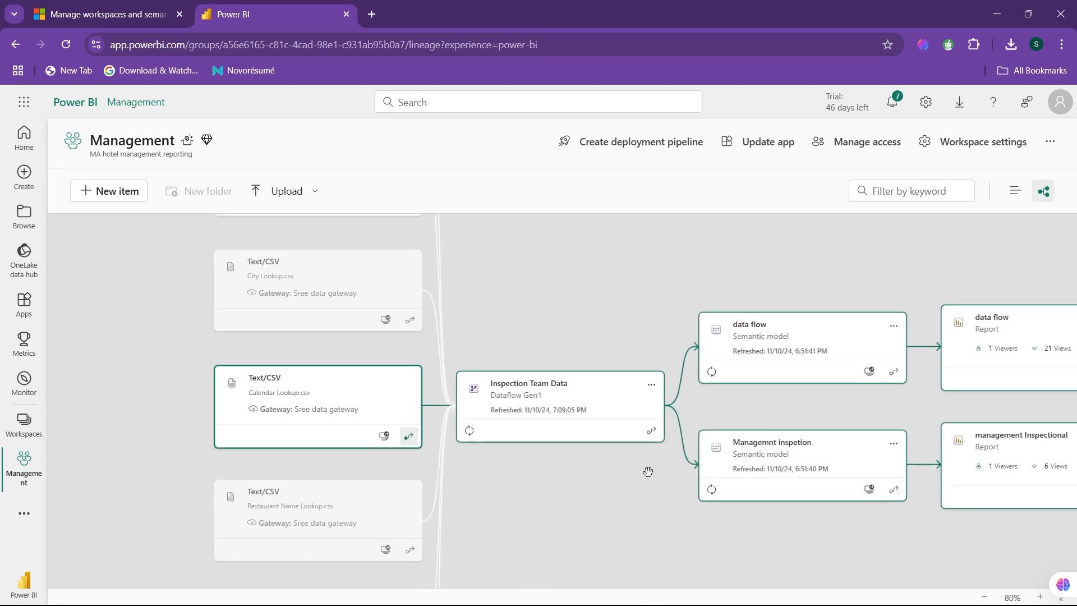
Highlight the lineage of the Inspection Team Data dataflow and examine its upstream sources and downstream items
click(651, 432)
scroll(586, 473, up, 4)
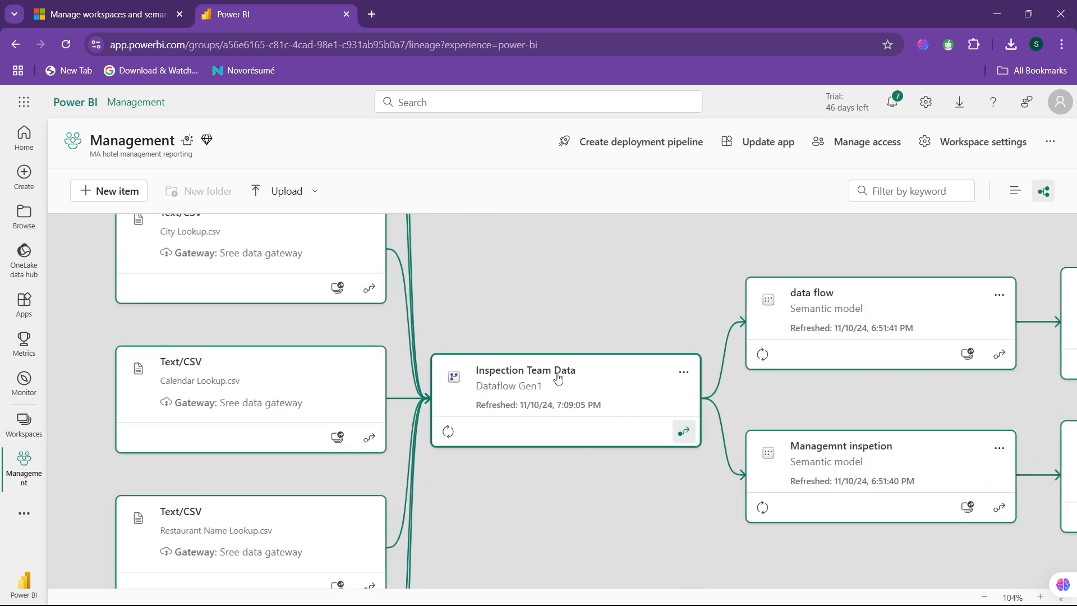
scroll(559, 380, down, 6)
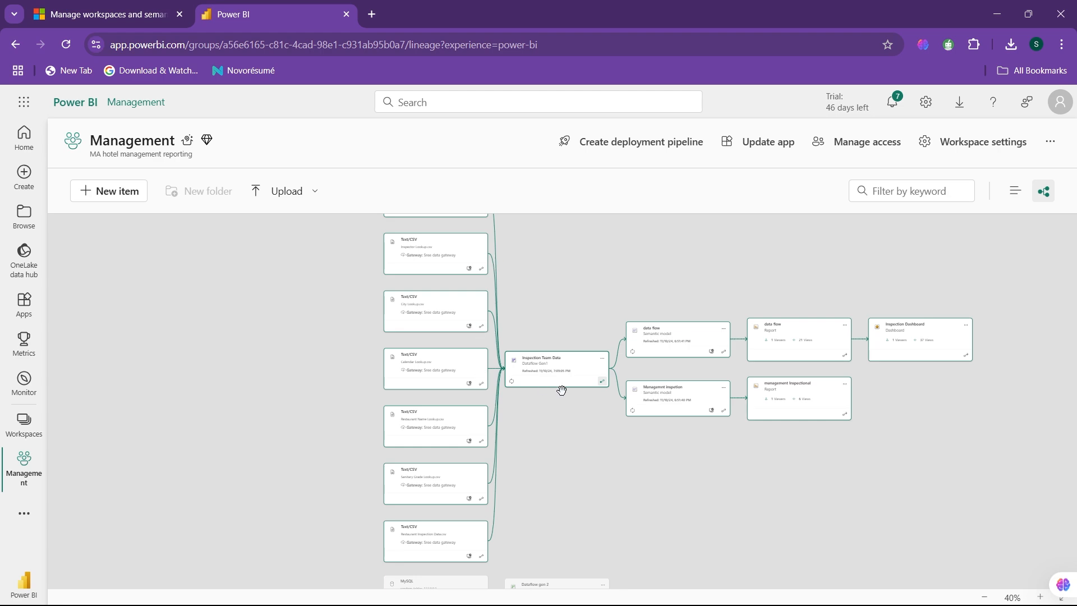
scroll(562, 390, up, 5)
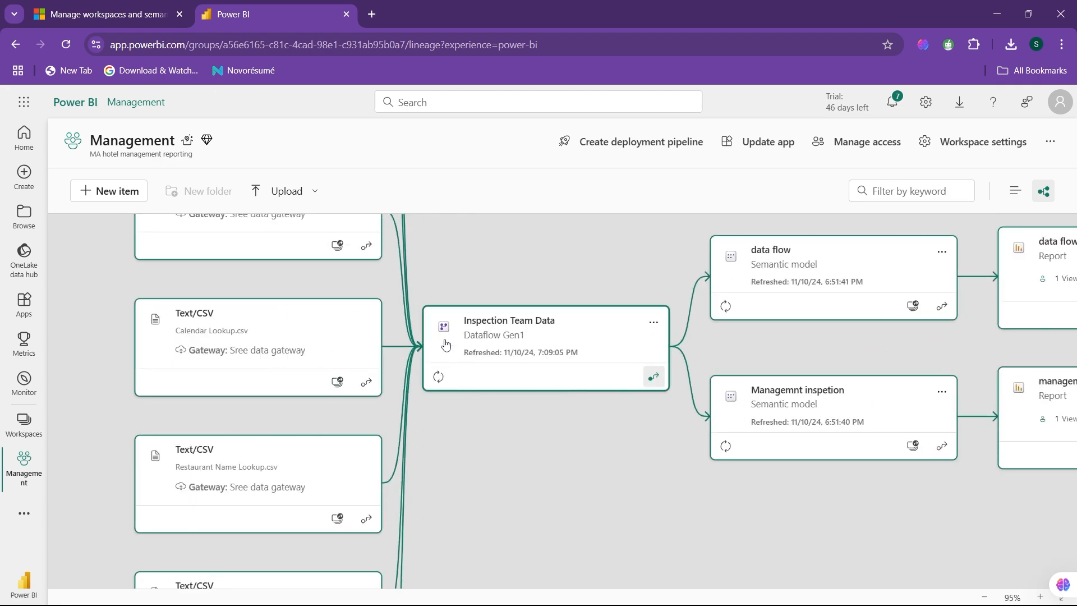
Check the Inspection Team Data dataflow's refresh details, close them, and highlight the dataflow's lineage again
click(596, 338)
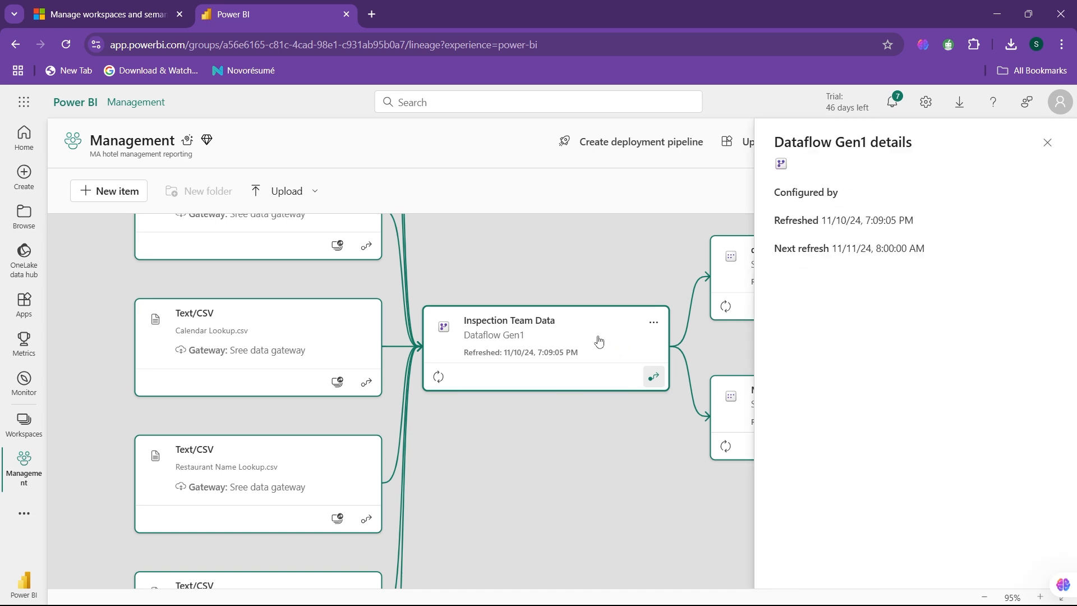
click(604, 251)
click(570, 343)
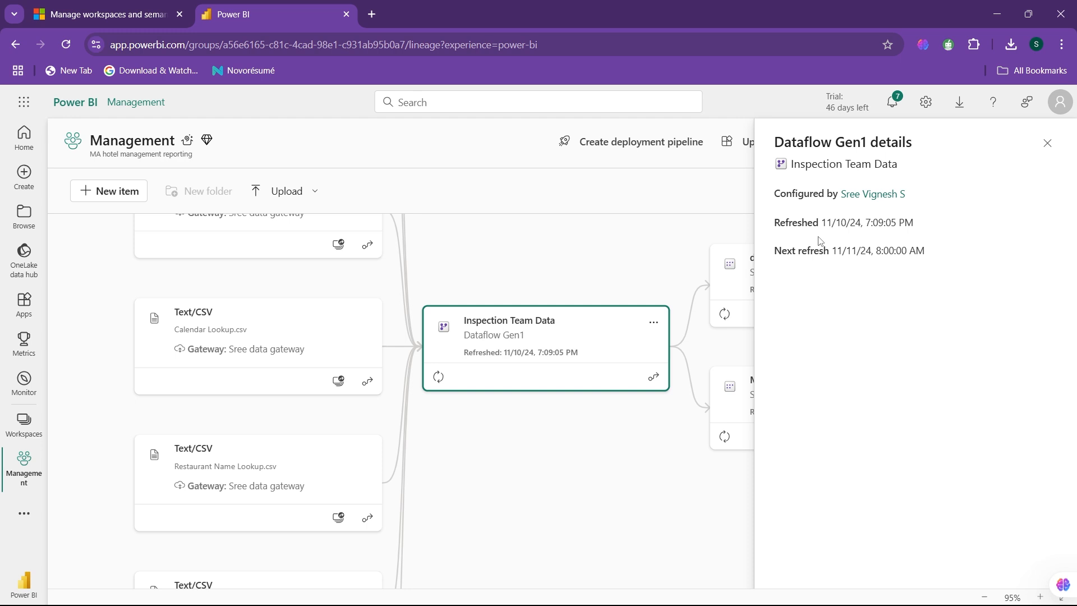
click(669, 219)
click(654, 375)
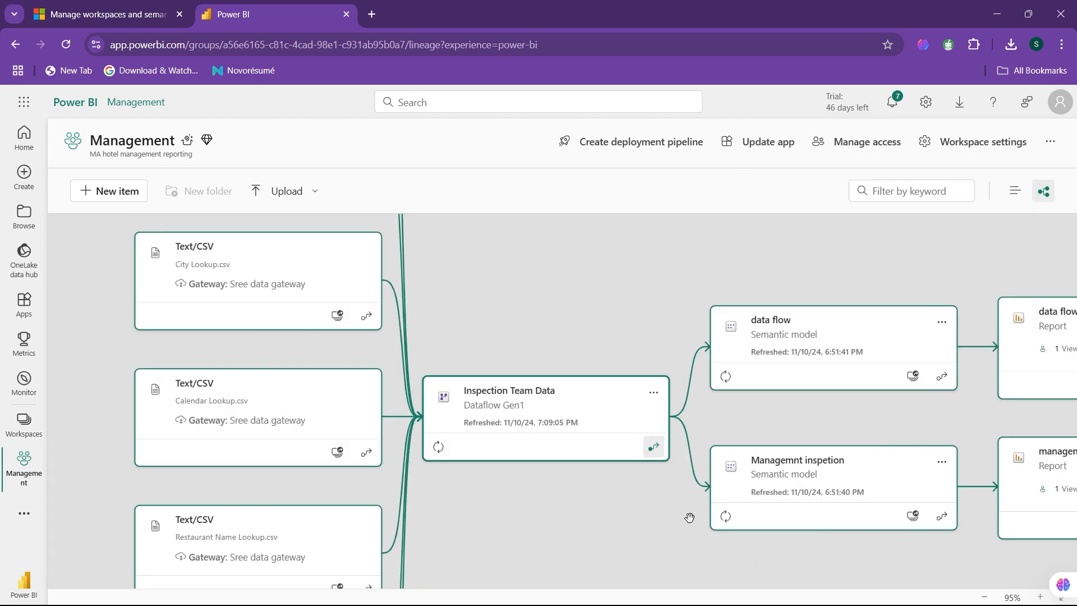
drag(822, 408, 589, 413)
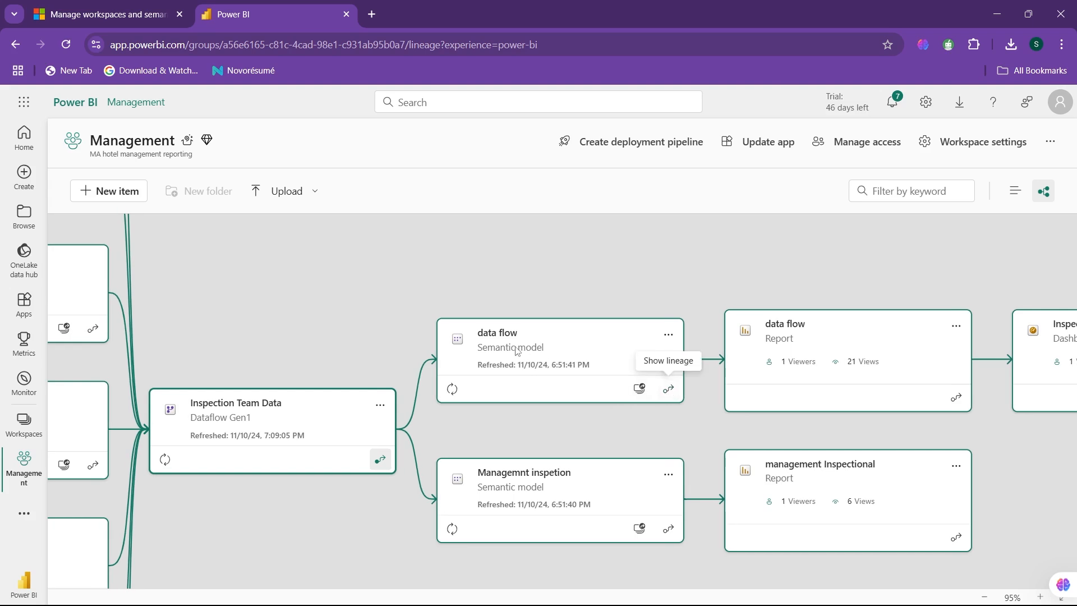
Show the impact analysis of the data flow semantic model, expand its dashboard and report items, and browse them by workspace
click(639, 391)
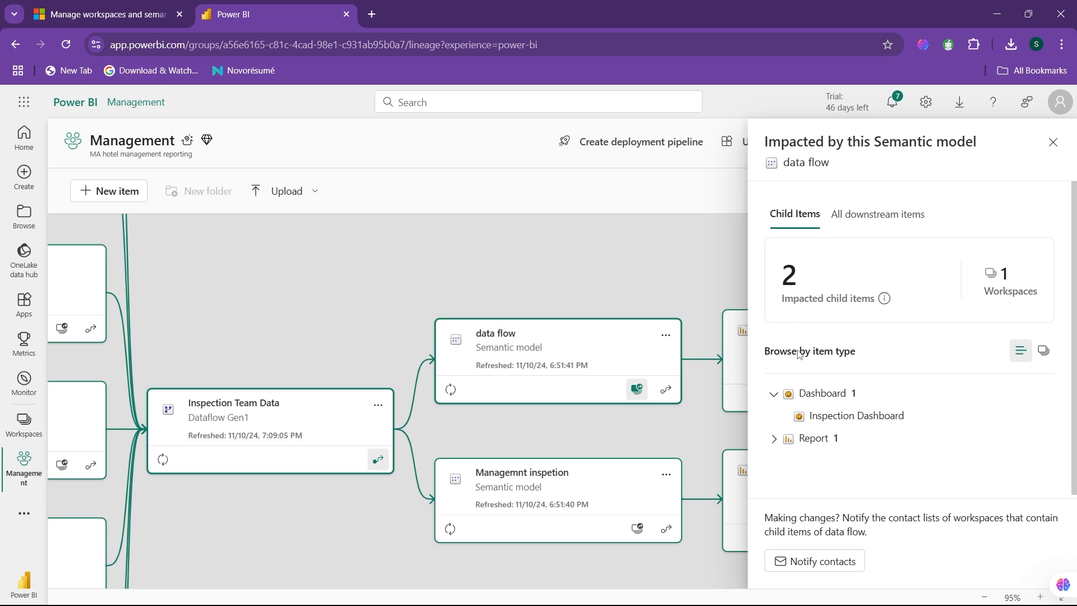
click(774, 394)
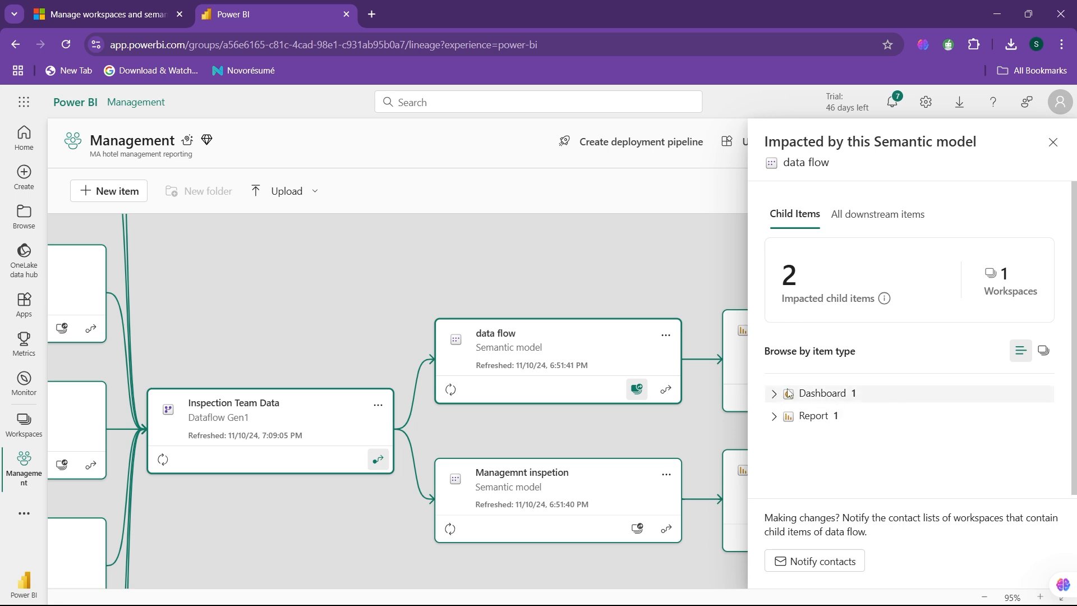
click(777, 394)
click(774, 438)
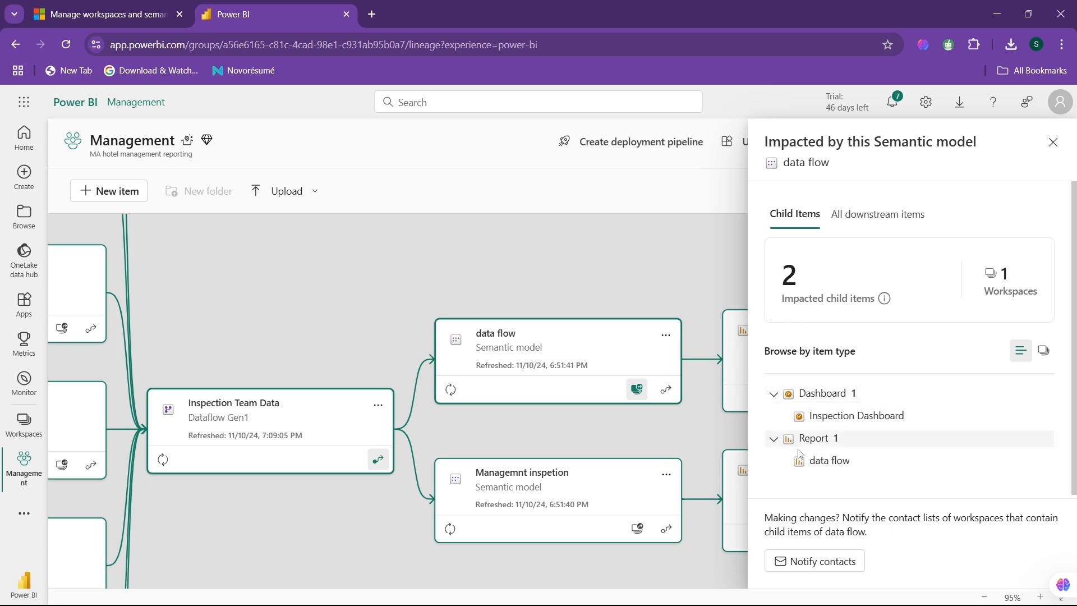
click(1041, 357)
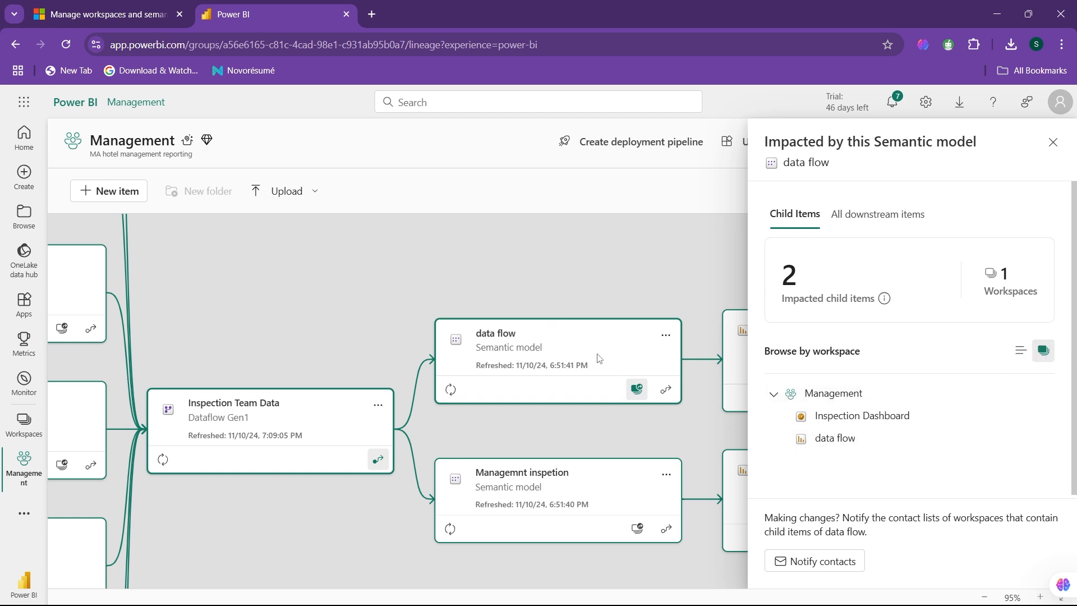
Highlight the lineage of the data flow semantic model and examine its connected report and Inspection Dashboard
click(666, 390)
drag(637, 289, 507, 300)
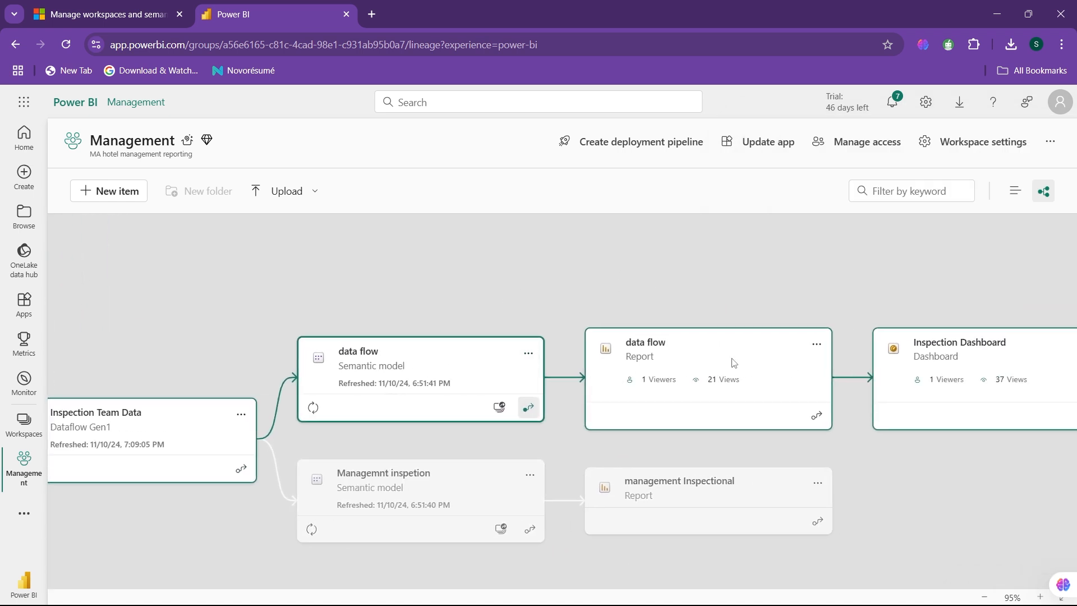
scroll(733, 360, down, 3)
scroll(733, 361, up, 3)
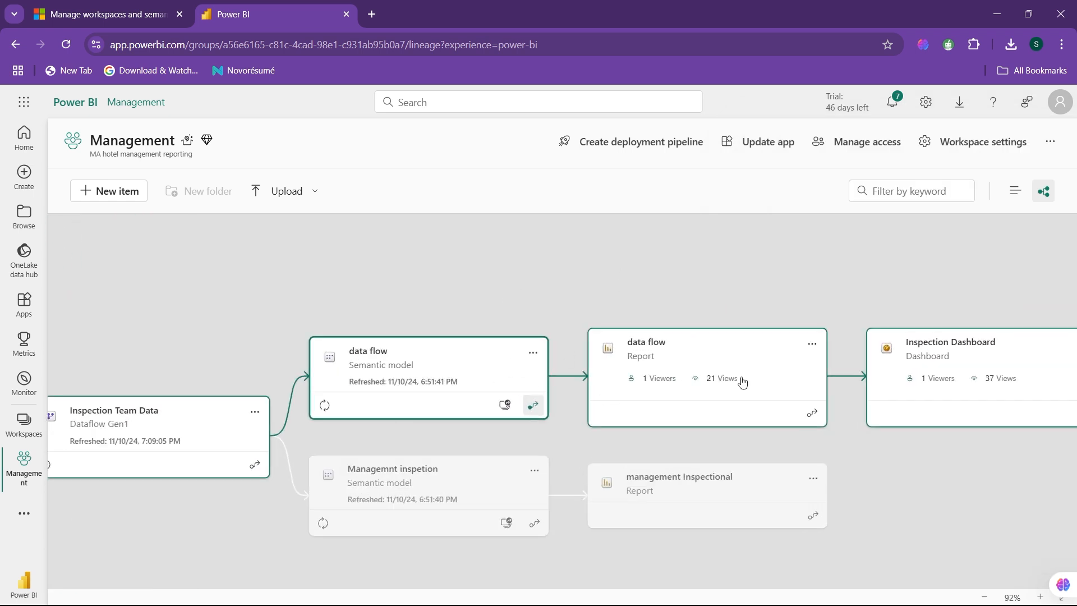
Show the details of the data flow report and examine its link to the Inspection Dashboard
drag(720, 298, 574, 312)
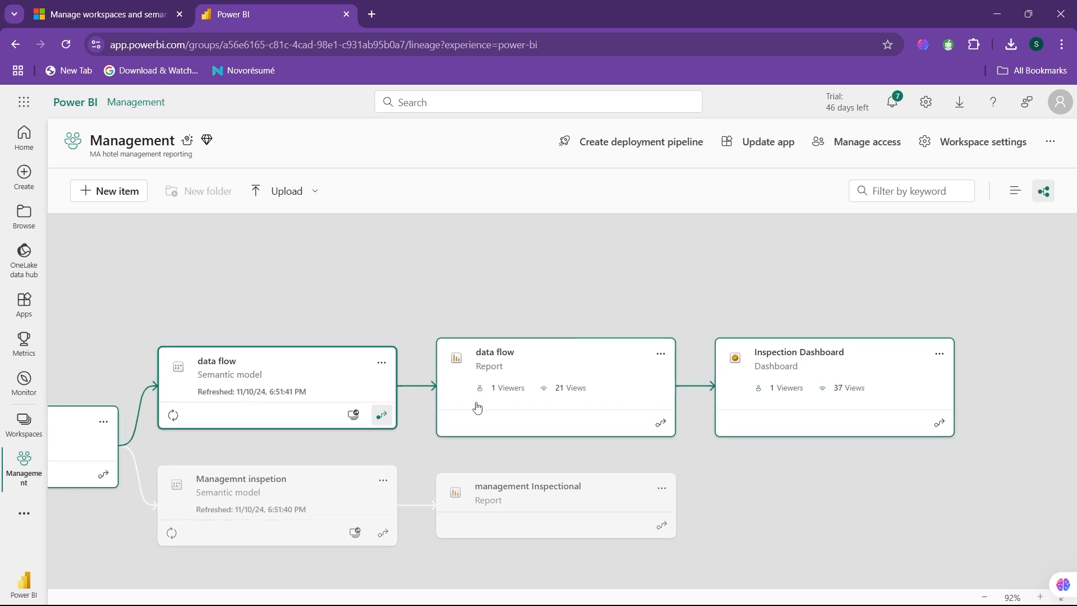
click(532, 381)
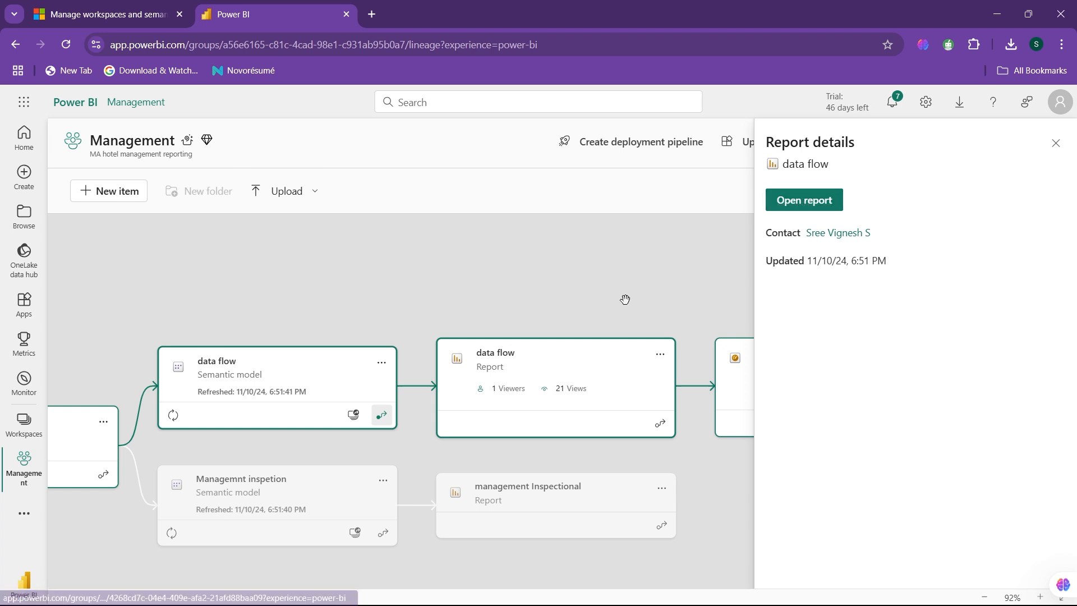
drag(624, 301, 562, 305)
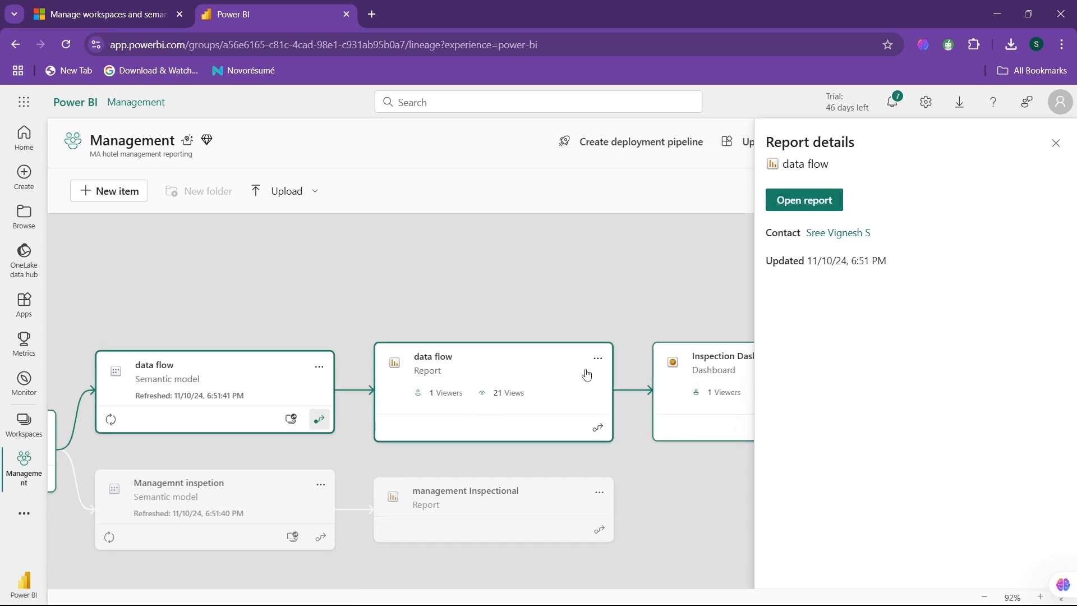
drag(698, 289, 536, 288)
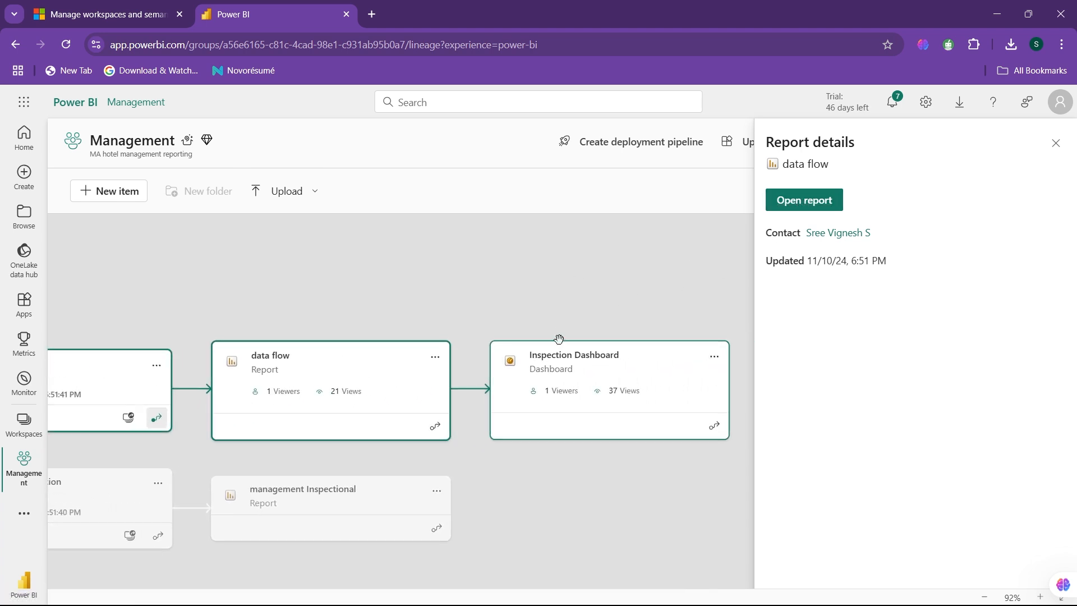
Show the Inspection Dashboard's details and list the actions available for it
click(591, 383)
click(608, 402)
click(596, 384)
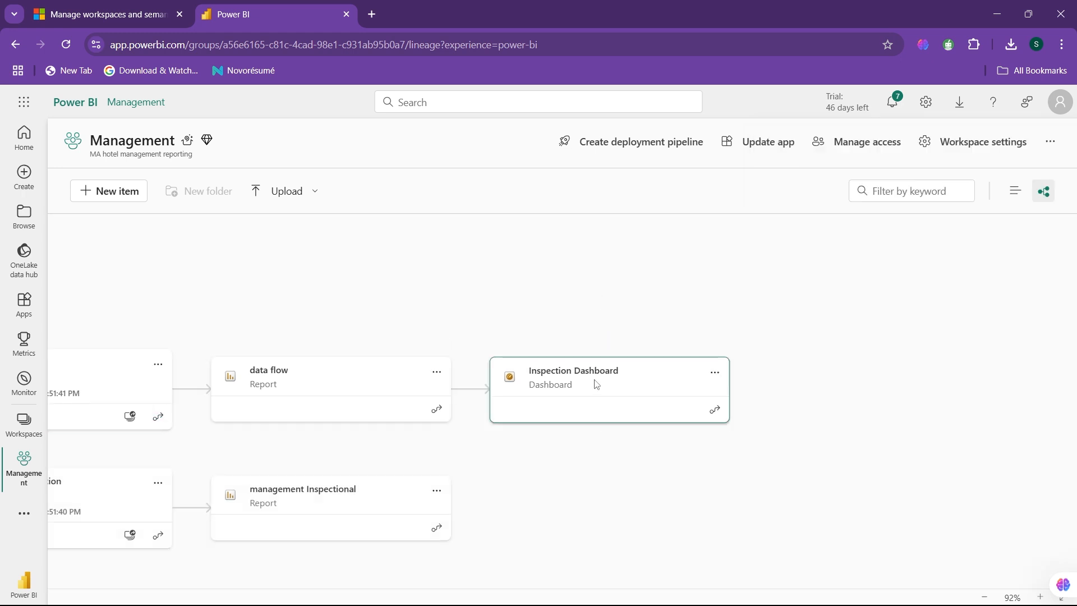
click(713, 379)
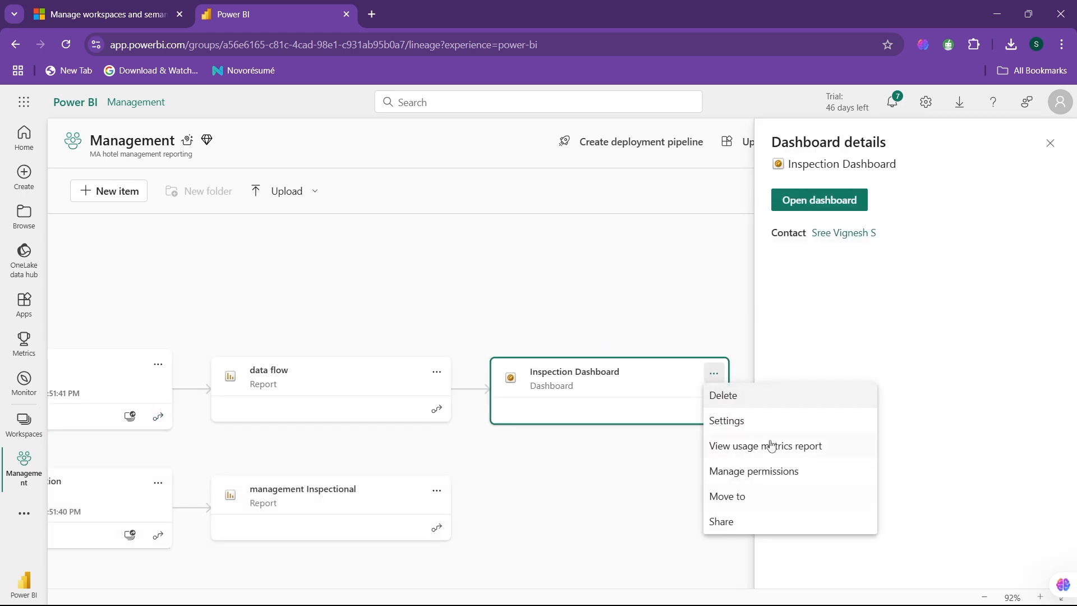
Show the data flow report's details, look through its available actions, and dismiss the list
click(373, 383)
click(380, 382)
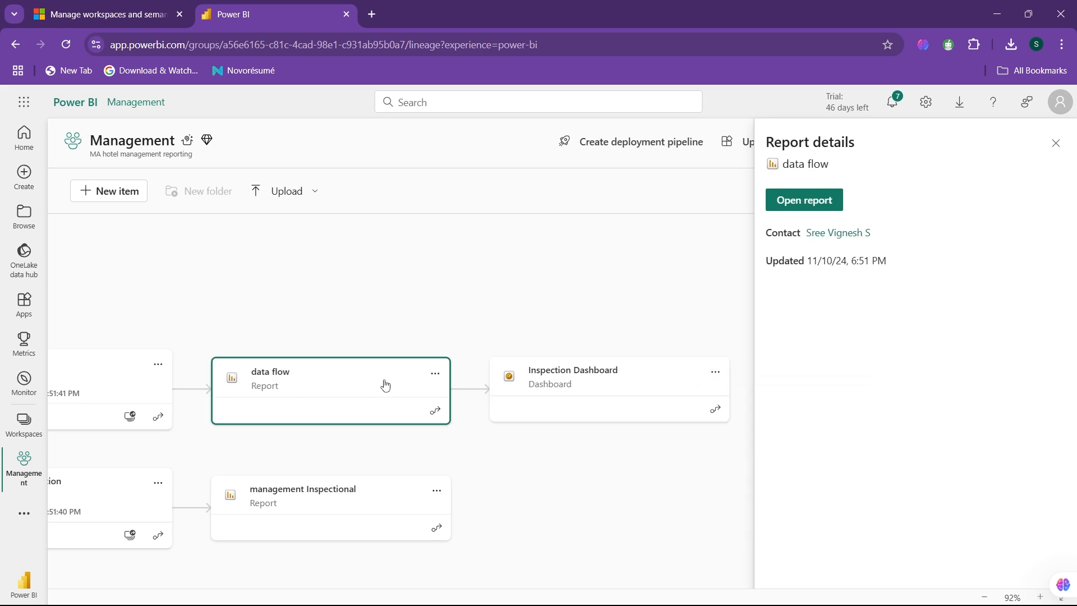
click(435, 373)
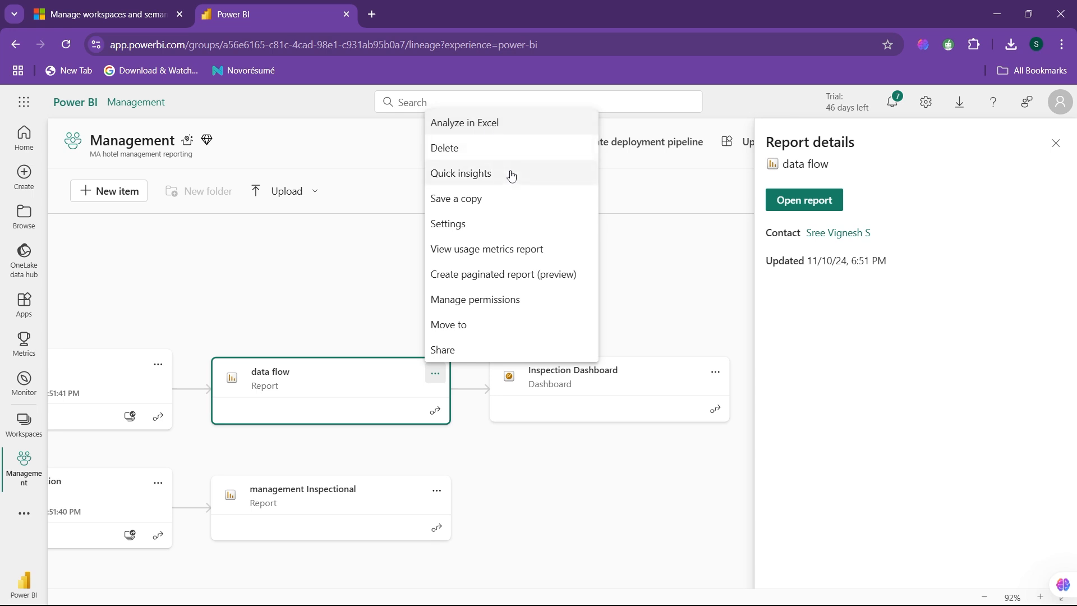
click(662, 316)
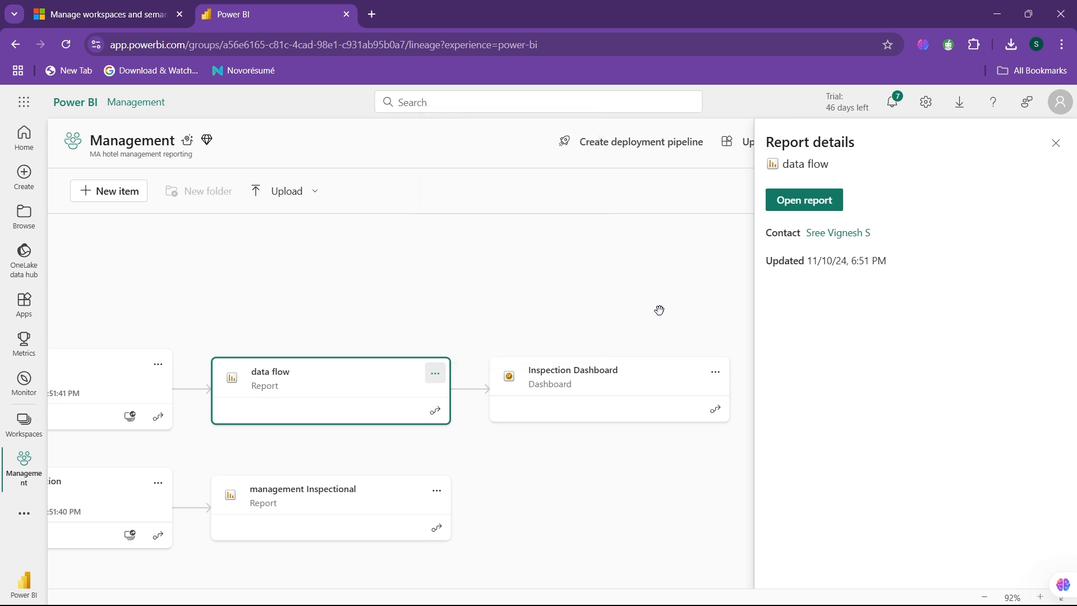
Examine the entire workspace lineage from the Text/CSV sources through the dataflow and semantic models to the reports and dashboard
scroll(661, 315, down, 5)
drag(406, 495, 531, 579)
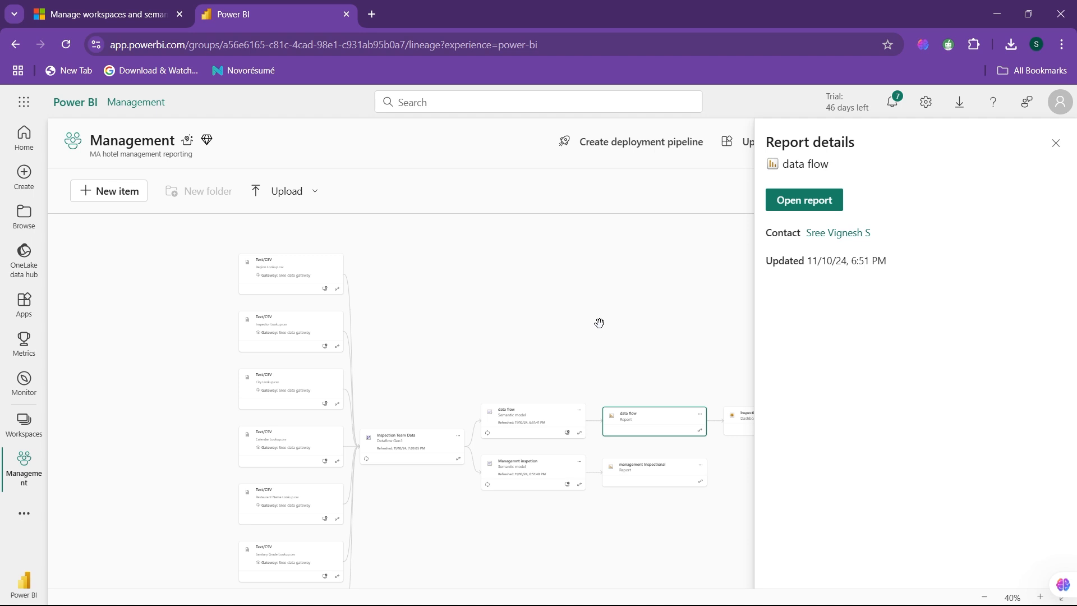
drag(599, 323, 576, 271)
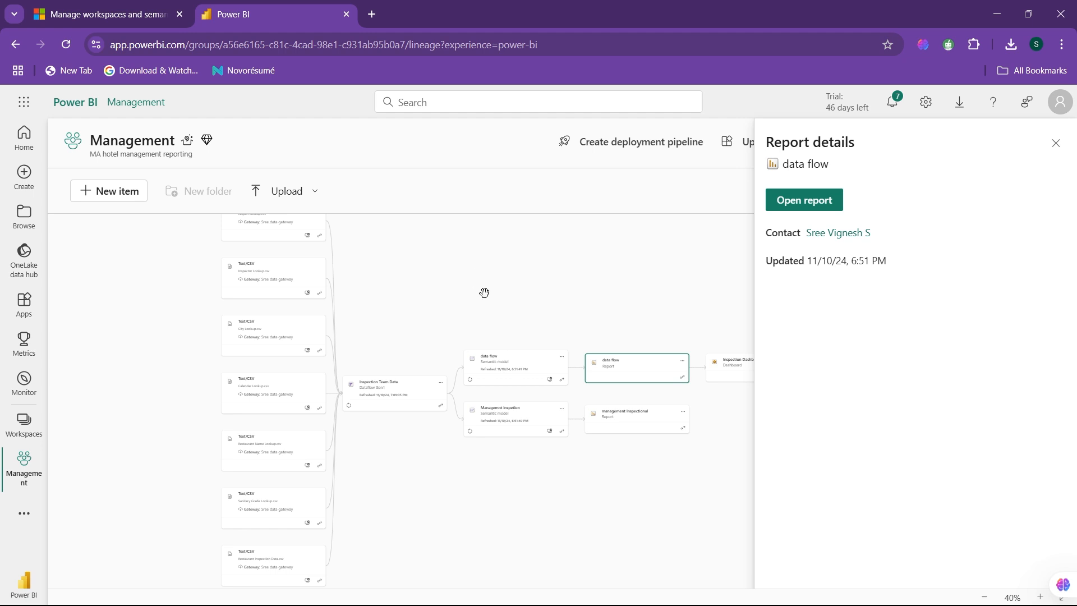
Switch to the Notion lineage notes, review the Use the Lineage view section, and leave it collapsed
key(alt+Tab)
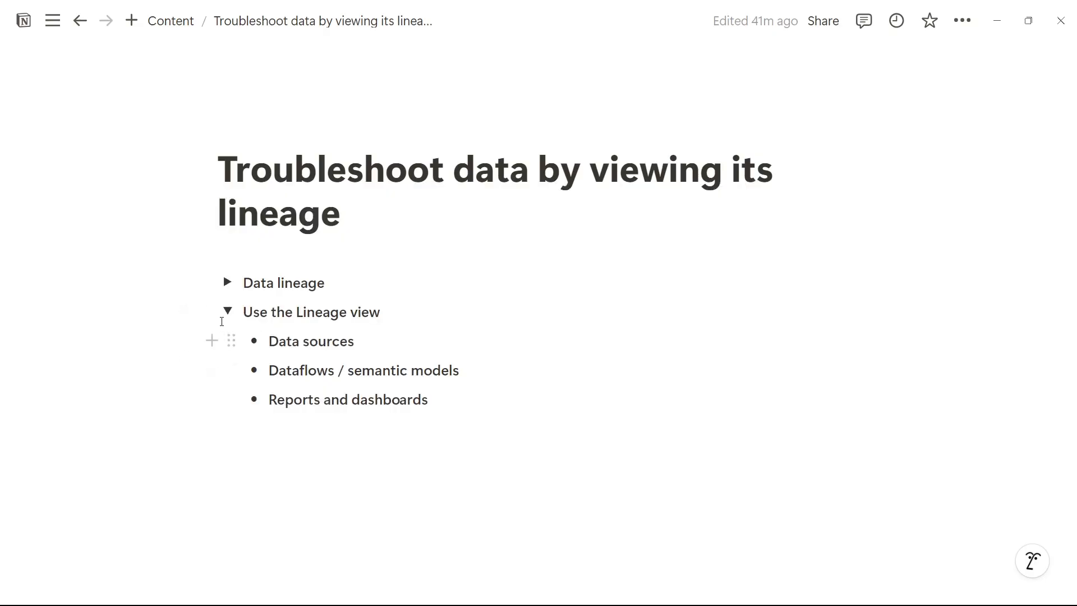
click(227, 312)
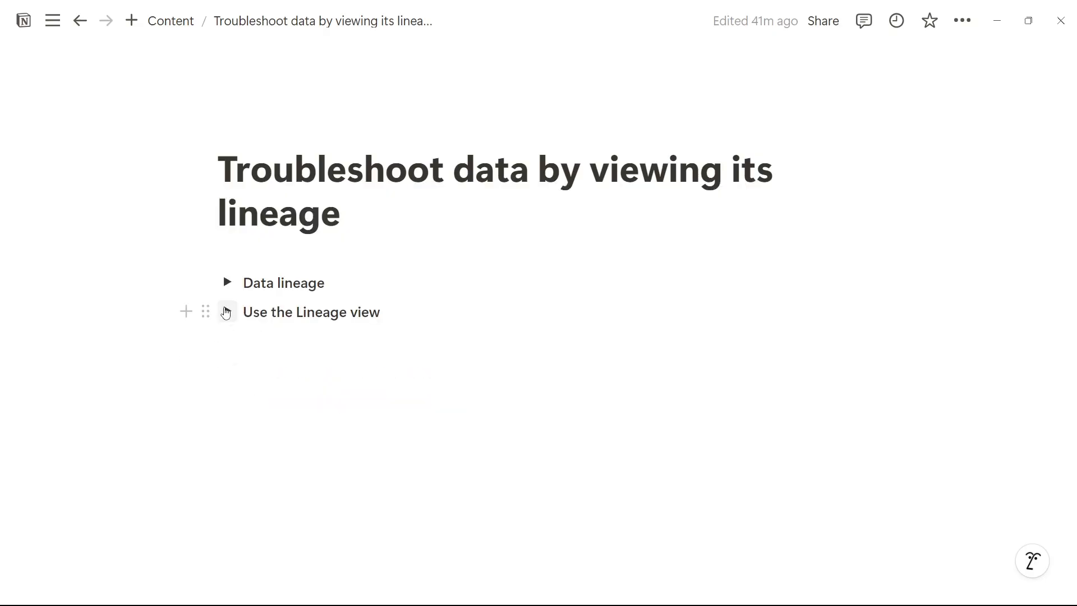
click(228, 312)
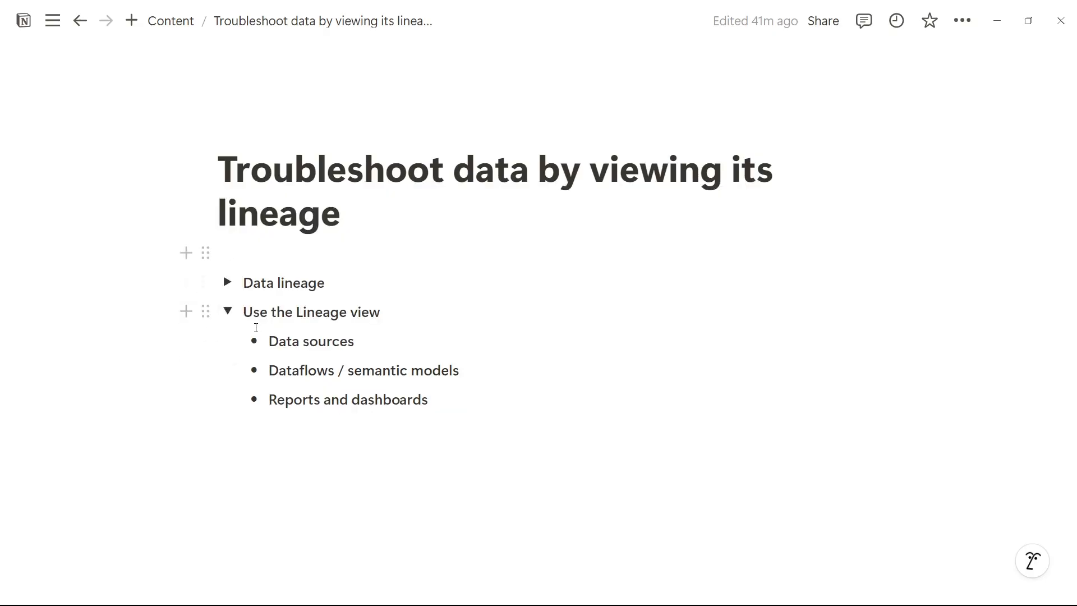
click(228, 312)
Open the Configure data protection page from the Content page and expand its Examples section
click(185, 20)
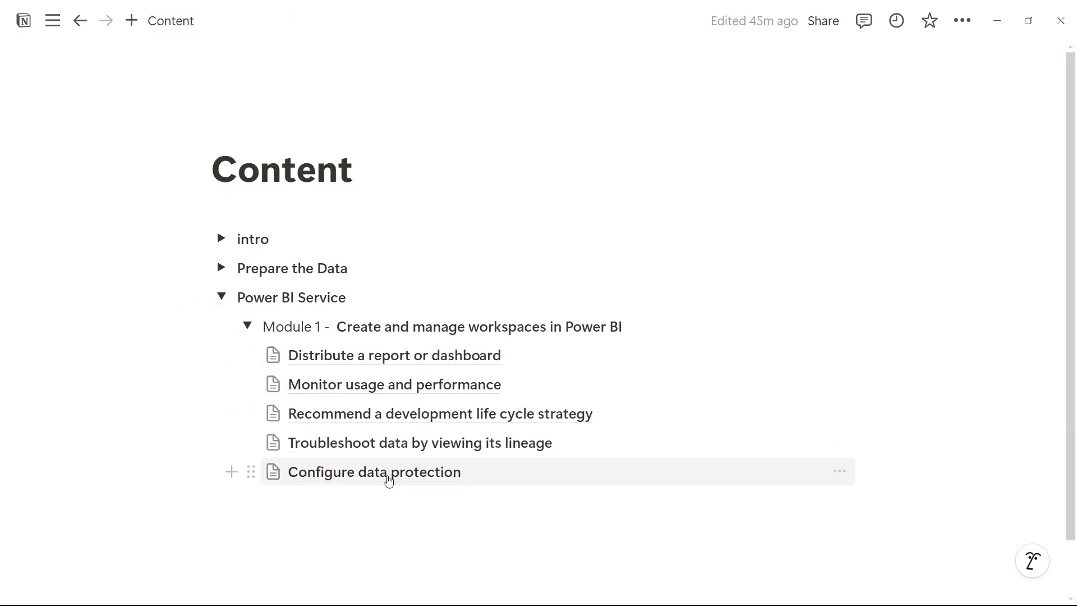
click(391, 481)
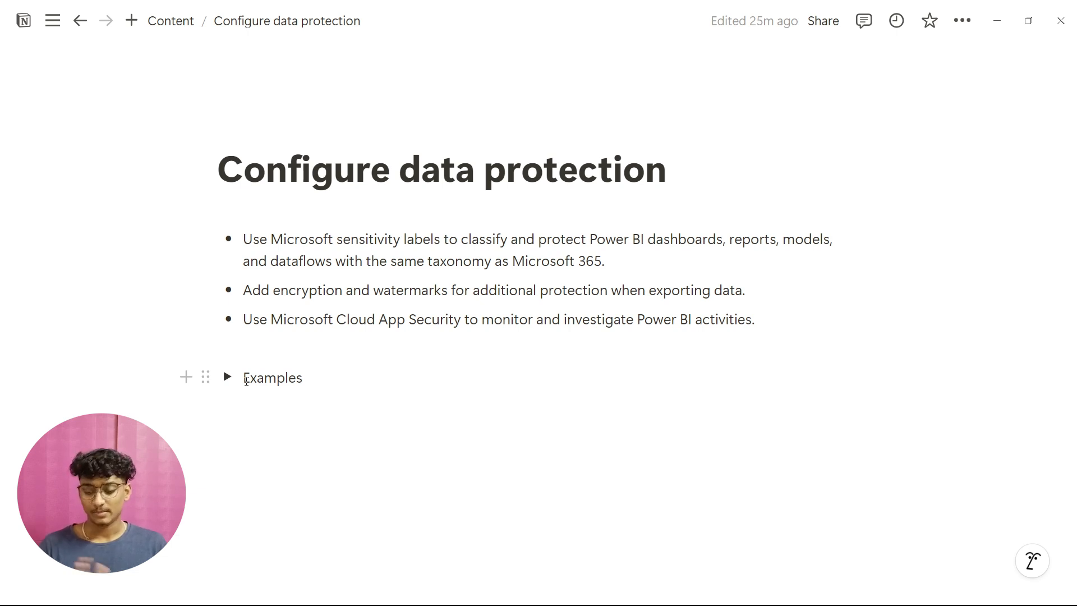
click(227, 377)
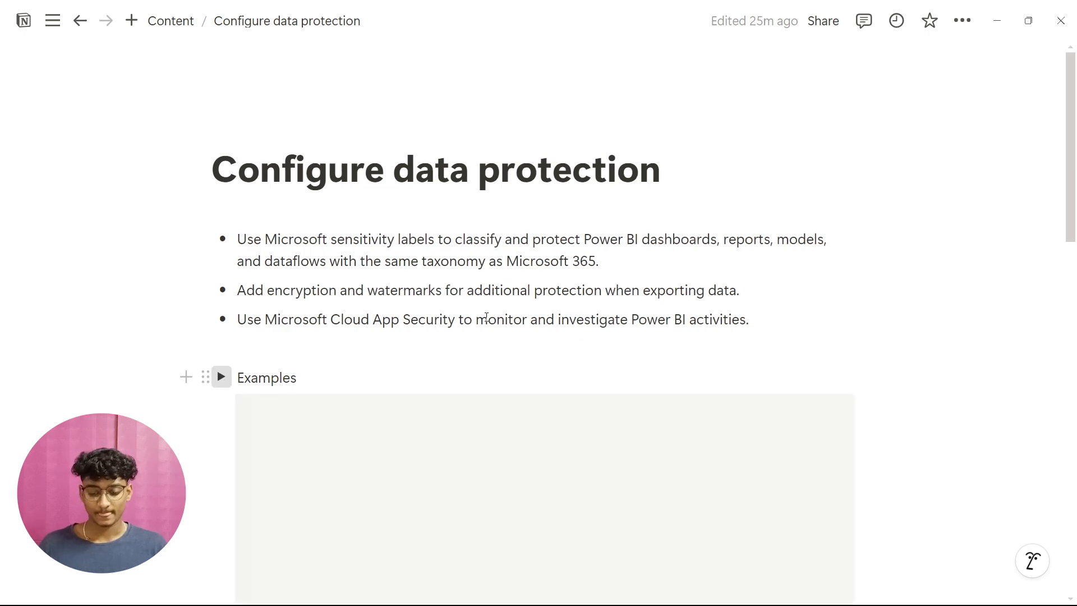
View the sensitivity label example images enlarged through the Excel one, close the viewer, and collapse the Examples section
scroll(523, 279, down, 4)
click(547, 292)
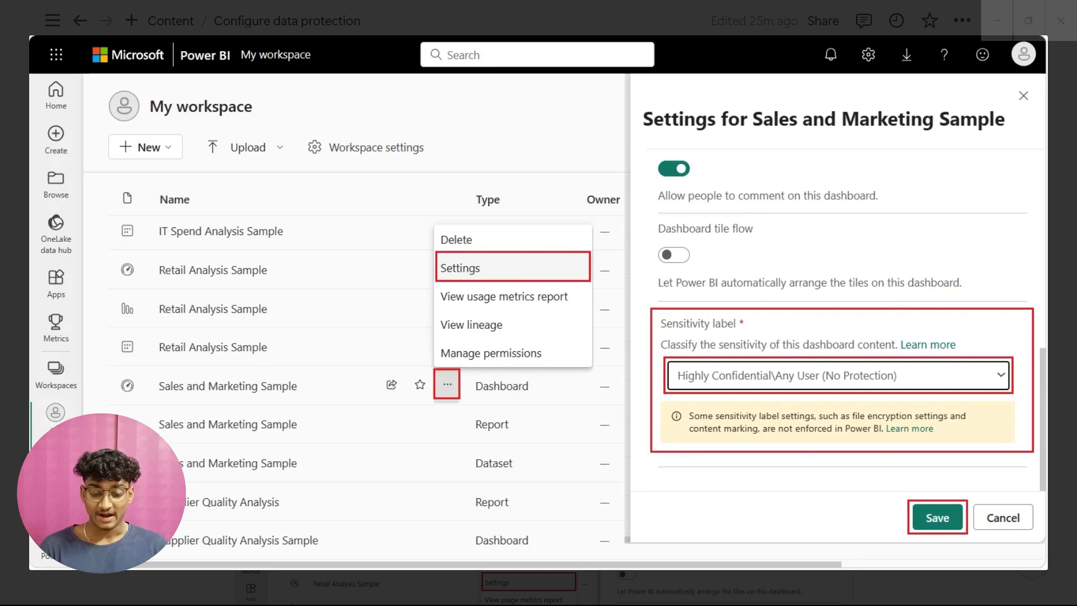
key(Right)
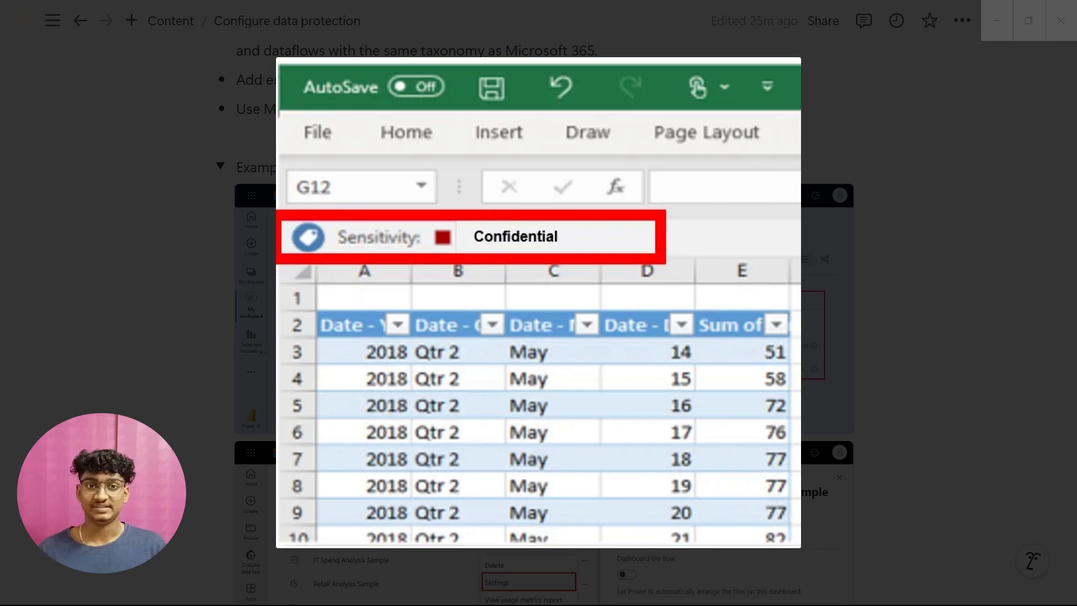
click(851, 194)
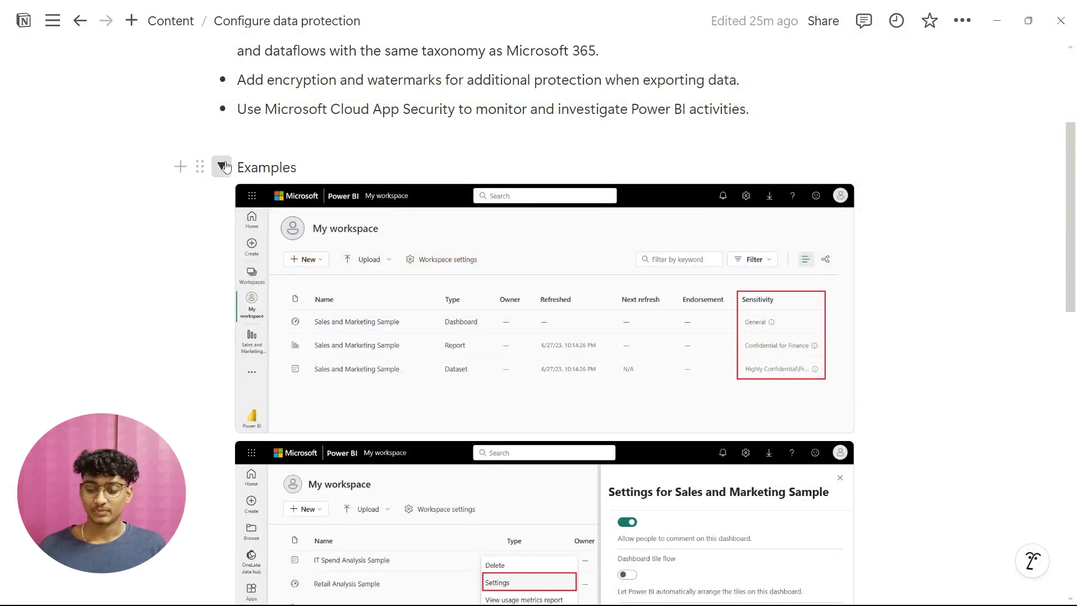
click(221, 166)
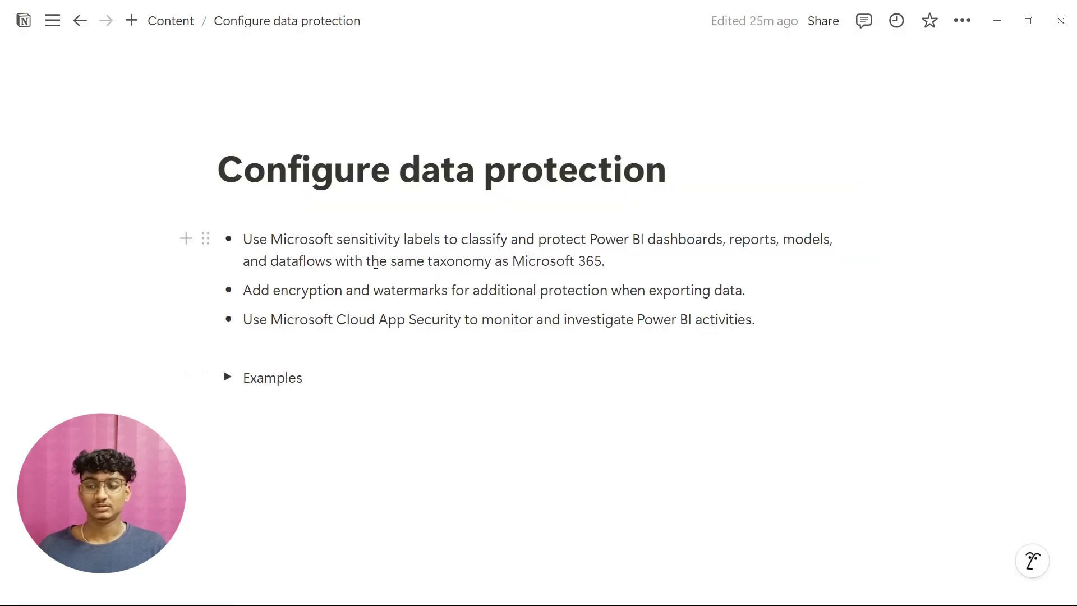